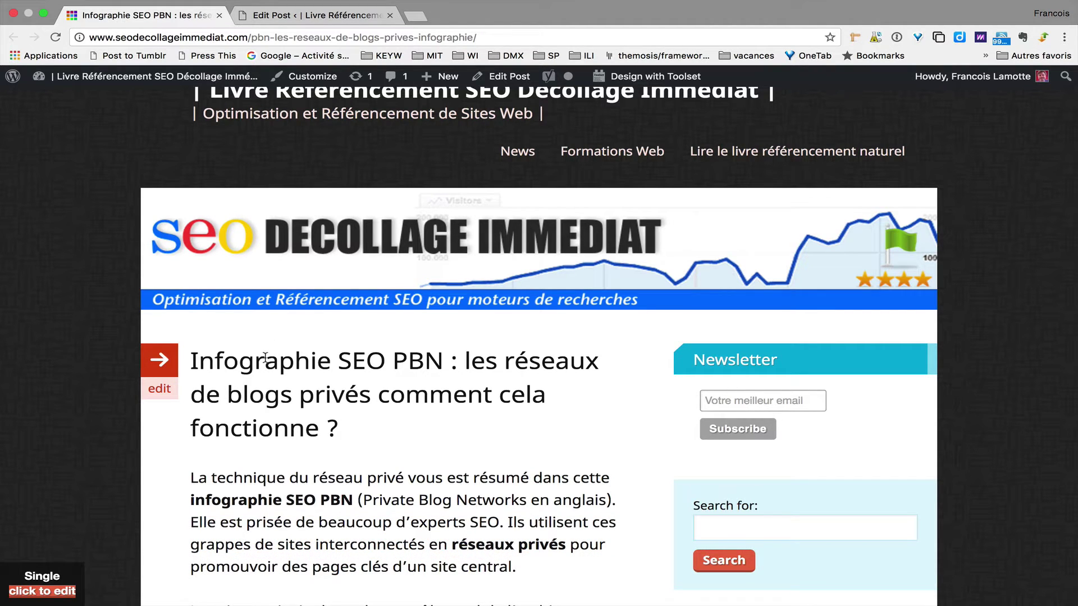
Look through the published SEO PBN infographic article, from its introduction down to the infographic and its accompanying text
{"action": "scroll", "coordinate": [266, 360], "scroll_direction": "down", "scroll_amount": 3}
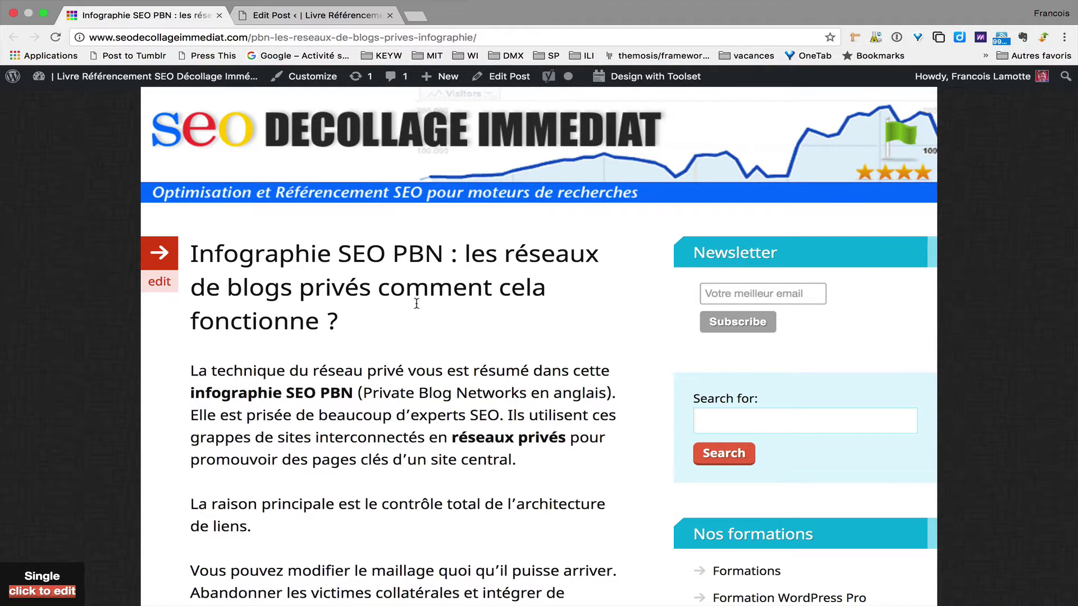
{"action": "scroll", "coordinate": [403, 345], "scroll_direction": "down", "scroll_amount": 3}
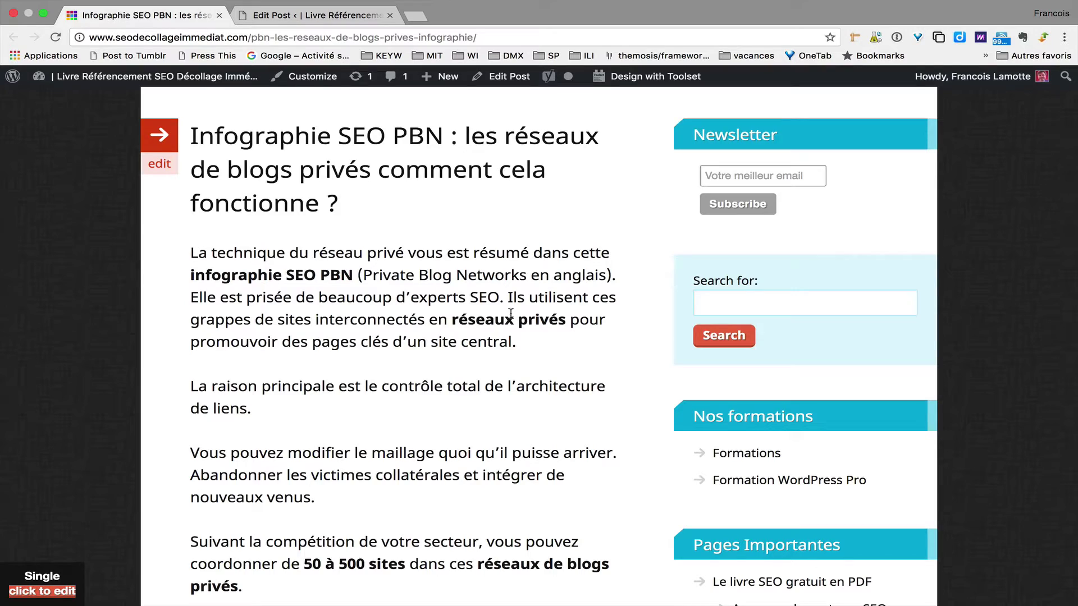
{"action": "scroll", "coordinate": [393, 376], "scroll_direction": "down", "scroll_amount": 10}
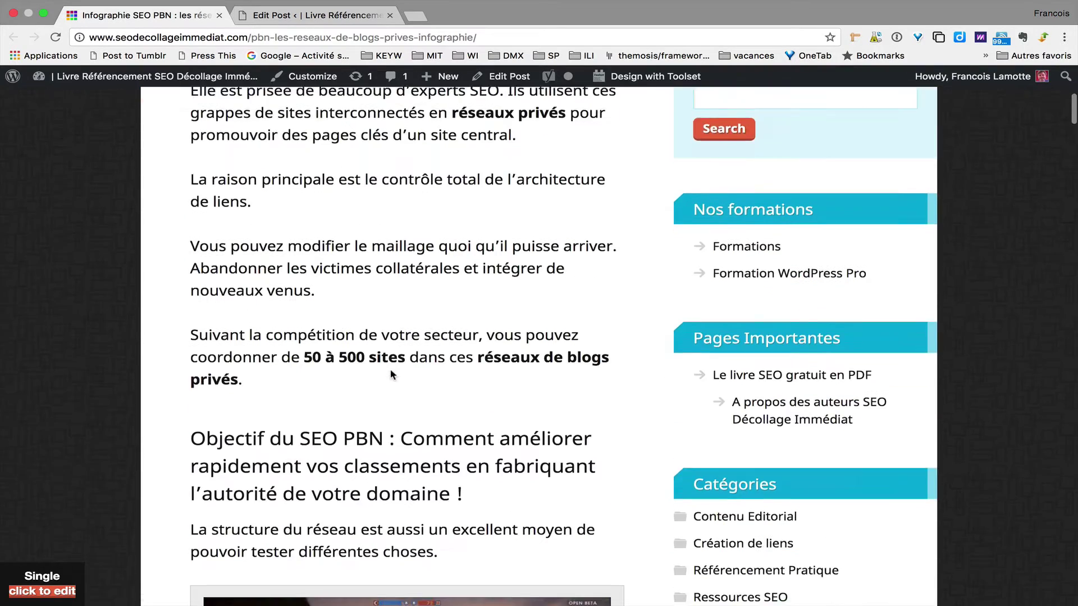
{"action": "scroll", "coordinate": [391, 370], "scroll_direction": "down", "scroll_amount": 18}
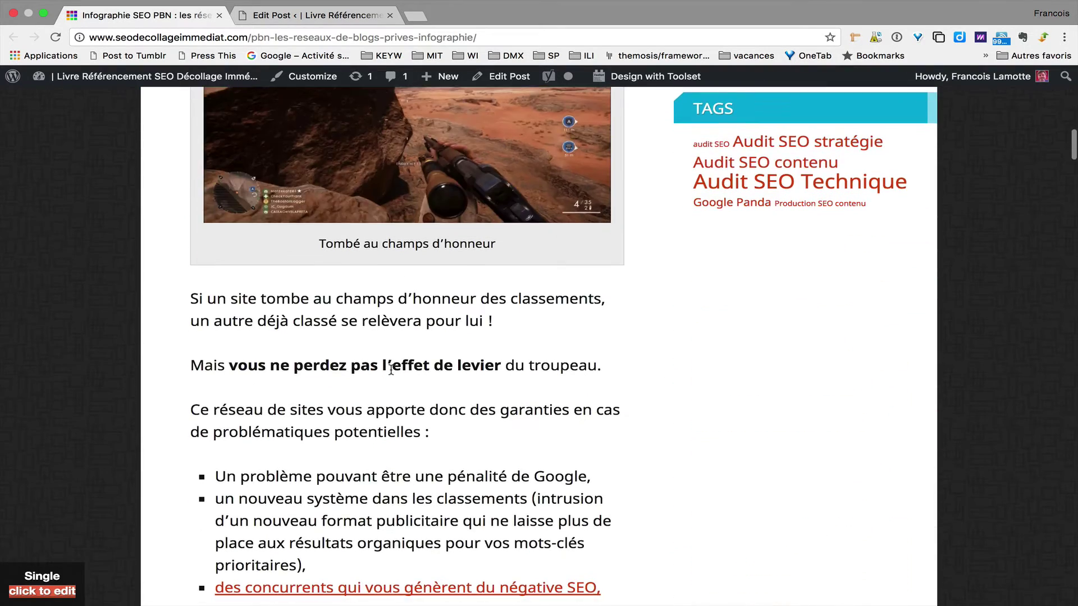
{"action": "scroll", "coordinate": [391, 370], "scroll_direction": "down", "scroll_amount": 20}
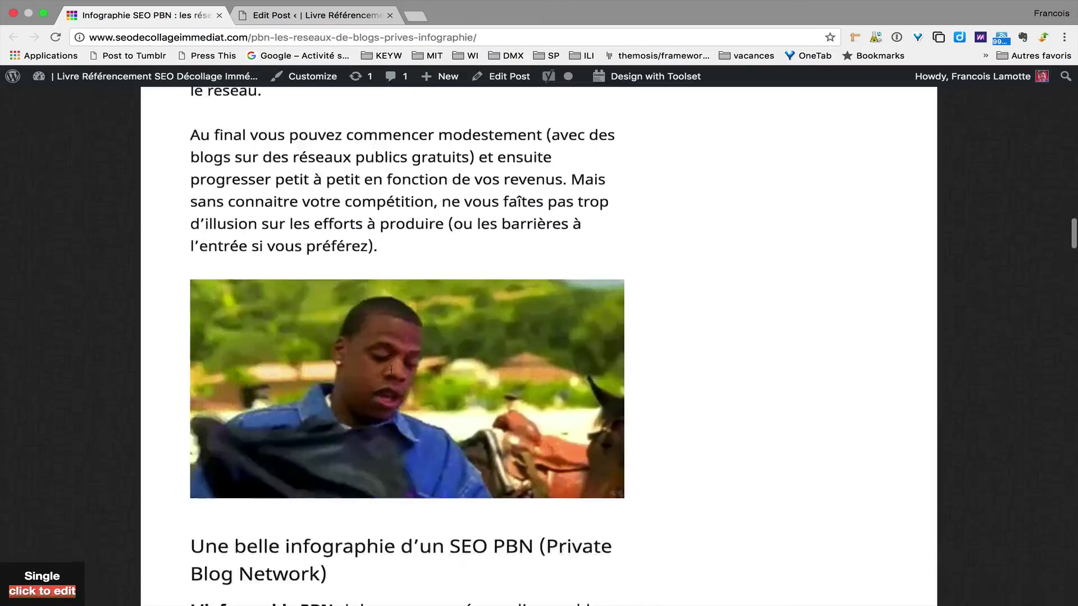
{"action": "scroll", "coordinate": [392, 369], "scroll_direction": "down", "scroll_amount": 20}
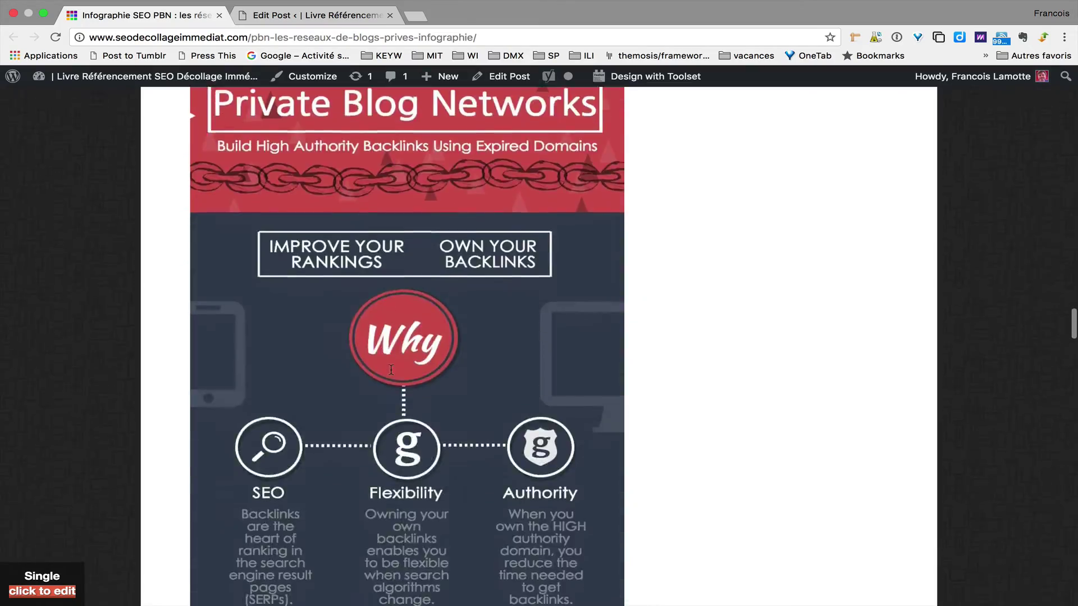
{"action": "scroll", "coordinate": [392, 374], "scroll_direction": "up", "scroll_amount": 15}
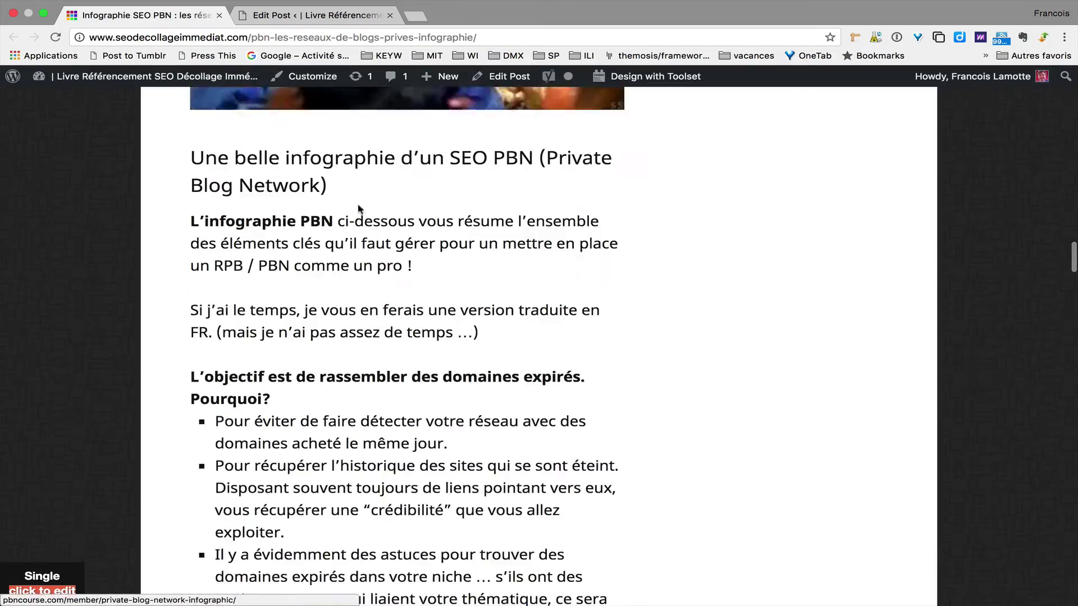
Switch to the article's edit page and review its post content in the editor
{"action": "left_click", "coordinate": [315, 15]}
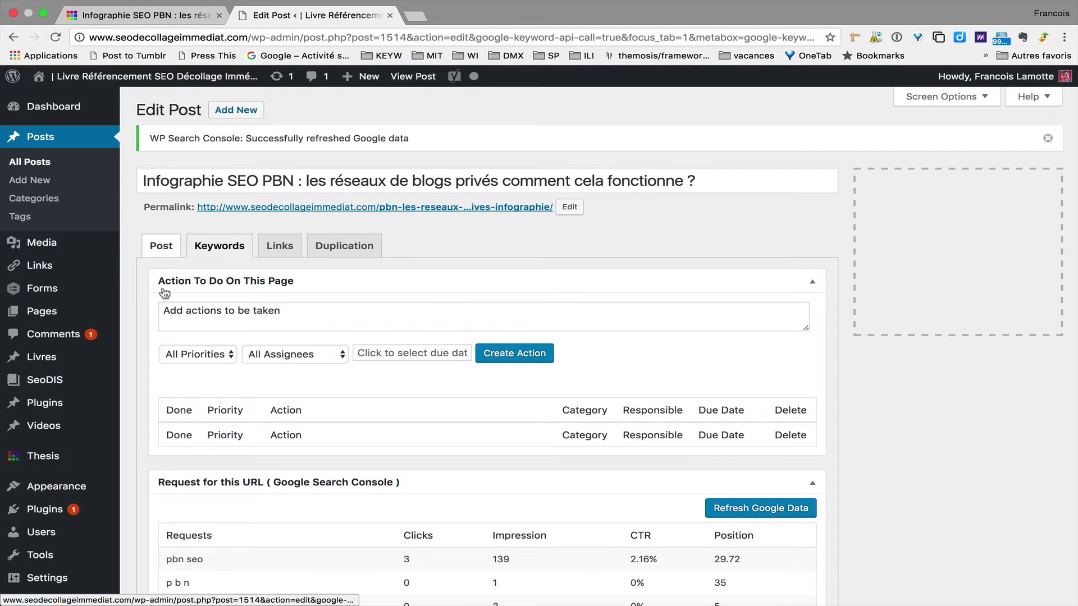
{"action": "left_click", "coordinate": [163, 247]}
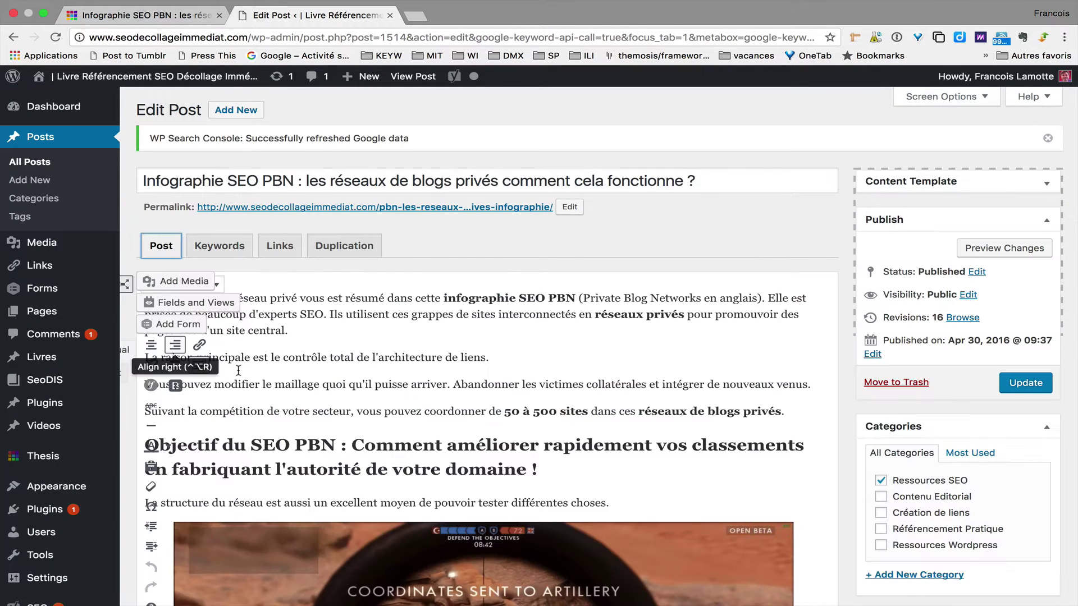
{"action": "scroll", "coordinate": [258, 383], "scroll_direction": "down", "scroll_amount": 5}
{"action": "scroll", "coordinate": [258, 383], "scroll_direction": "up", "scroll_amount": 5}
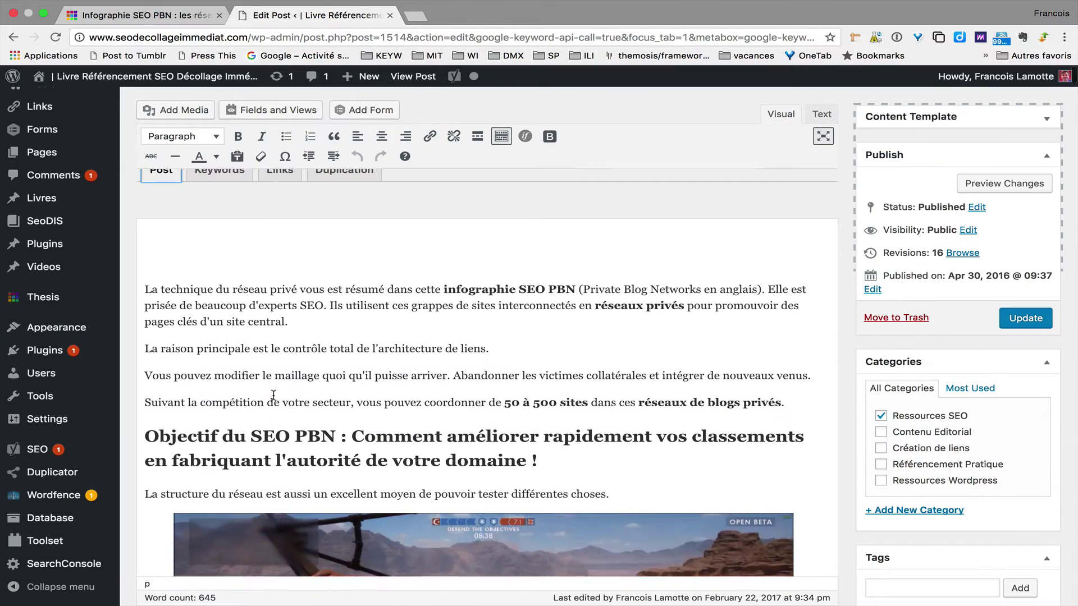
{"action": "scroll", "coordinate": [271, 403], "scroll_direction": "up", "scroll_amount": 2}
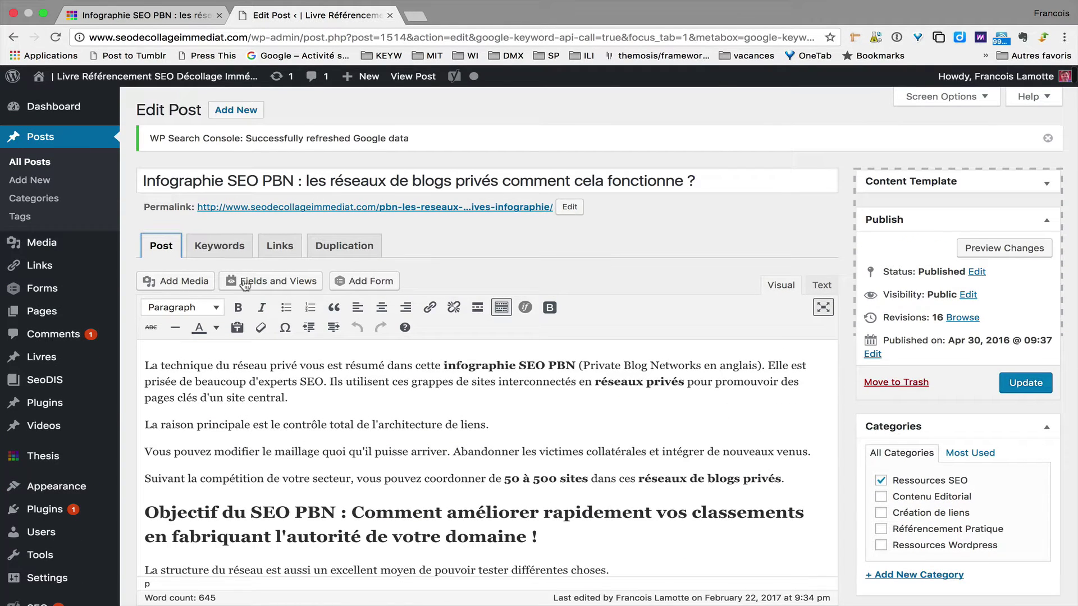
Show the post's keyword data and examine the Google Search Console requests and the Mitambo keyword summary
{"action": "left_click", "coordinate": [216, 246]}
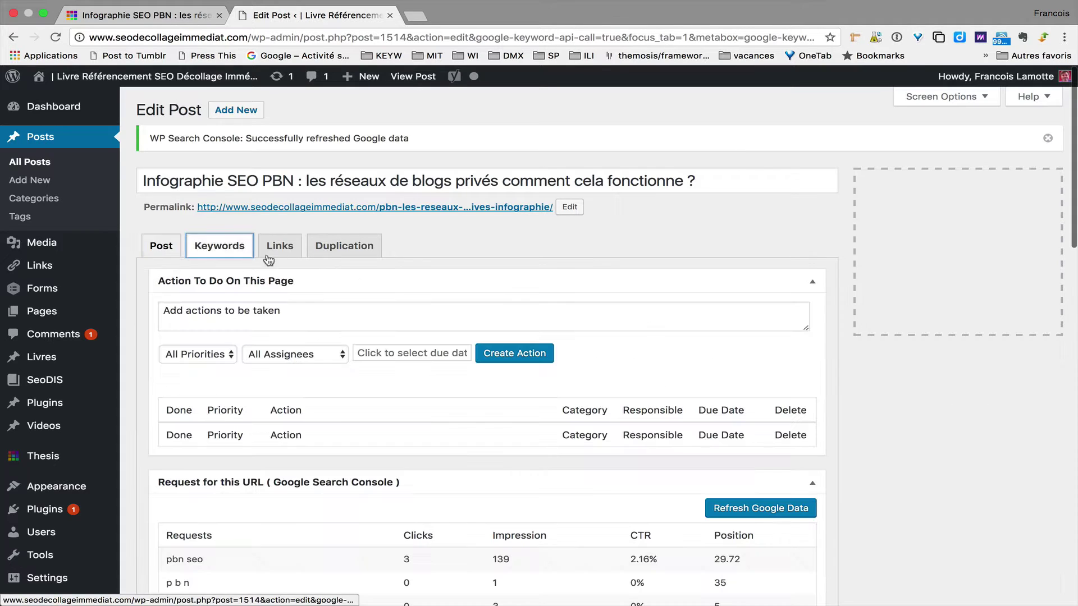
{"action": "scroll", "coordinate": [510, 317], "scroll_direction": "down", "scroll_amount": 6}
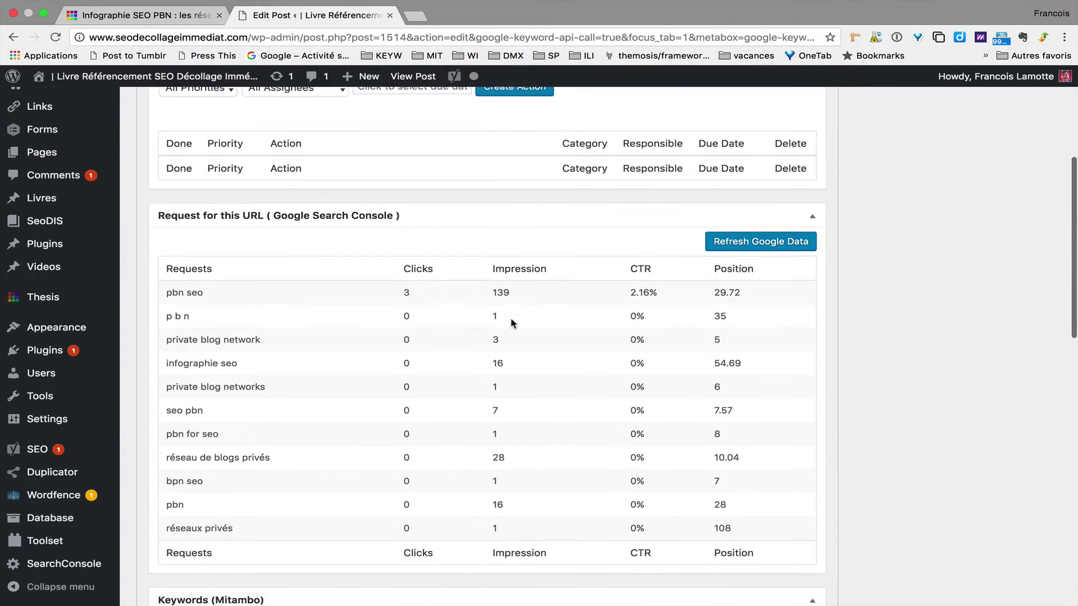
{"action": "scroll", "coordinate": [510, 318], "scroll_direction": "up", "scroll_amount": 1}
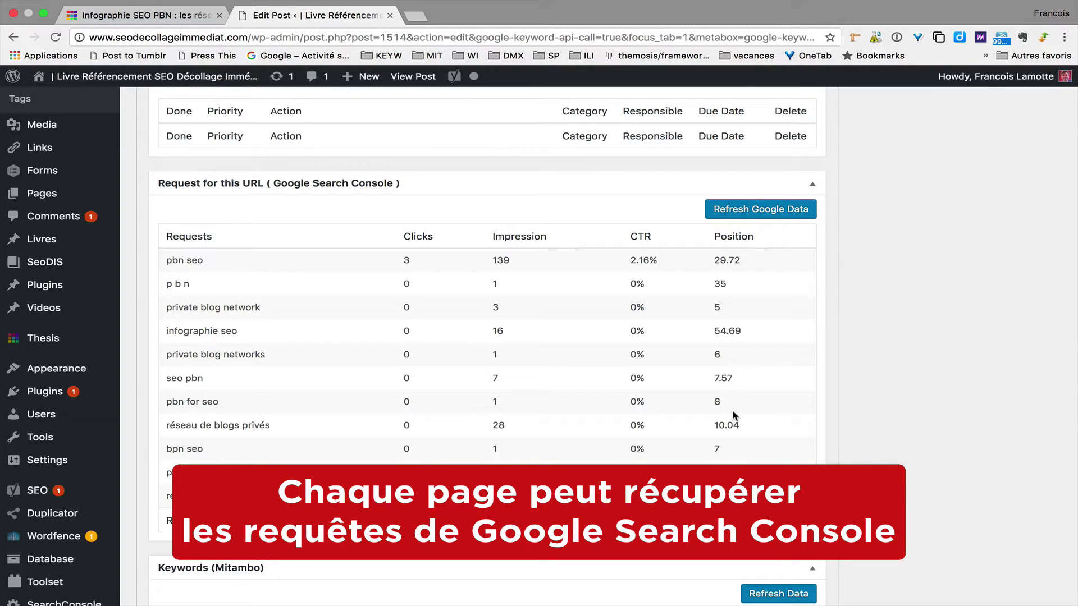
{"action": "scroll", "coordinate": [690, 447], "scroll_direction": "down", "scroll_amount": 2}
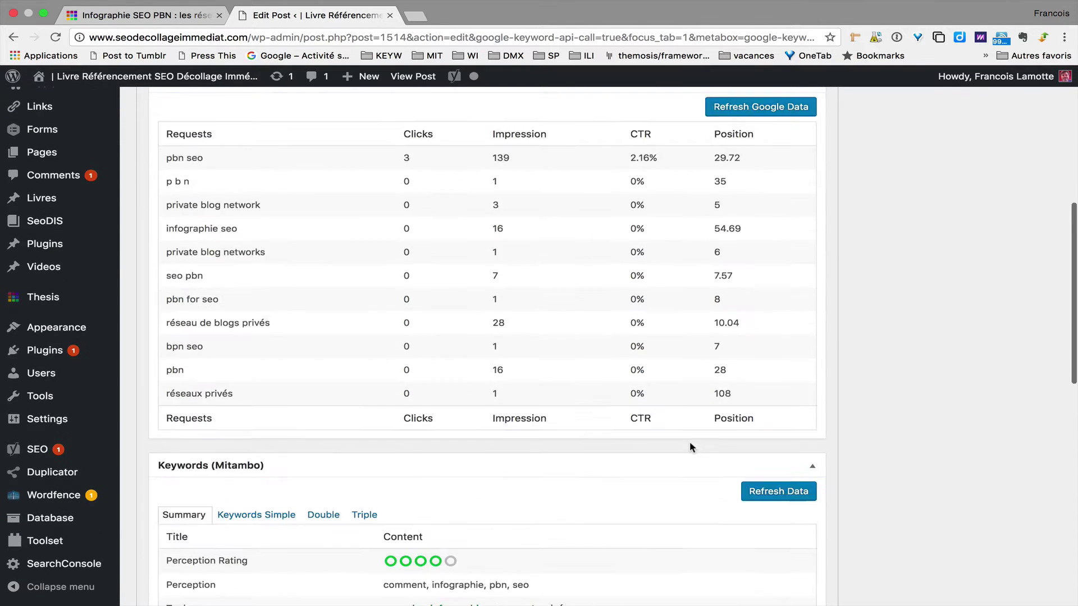
{"action": "scroll", "coordinate": [690, 447], "scroll_direction": "down", "scroll_amount": 5}
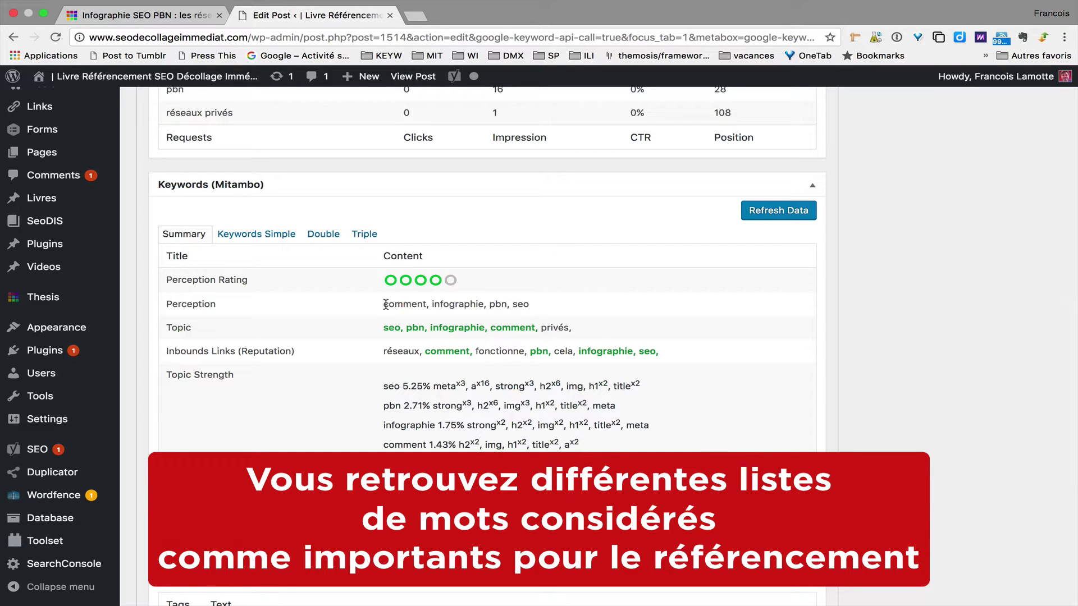
Check the google.fr ranking of seodecollage for the copied Perception keywords "comment, infographie, pbn, seo" in the SEO SERP rank checker
{"action": "left_click_drag", "start_coordinate": [383, 303], "coordinate": [532, 312]}
{"action": "key", "text": "super+c"}
{"action": "left_click", "coordinate": [557, 298]}
{"action": "left_click", "coordinate": [1042, 38]}
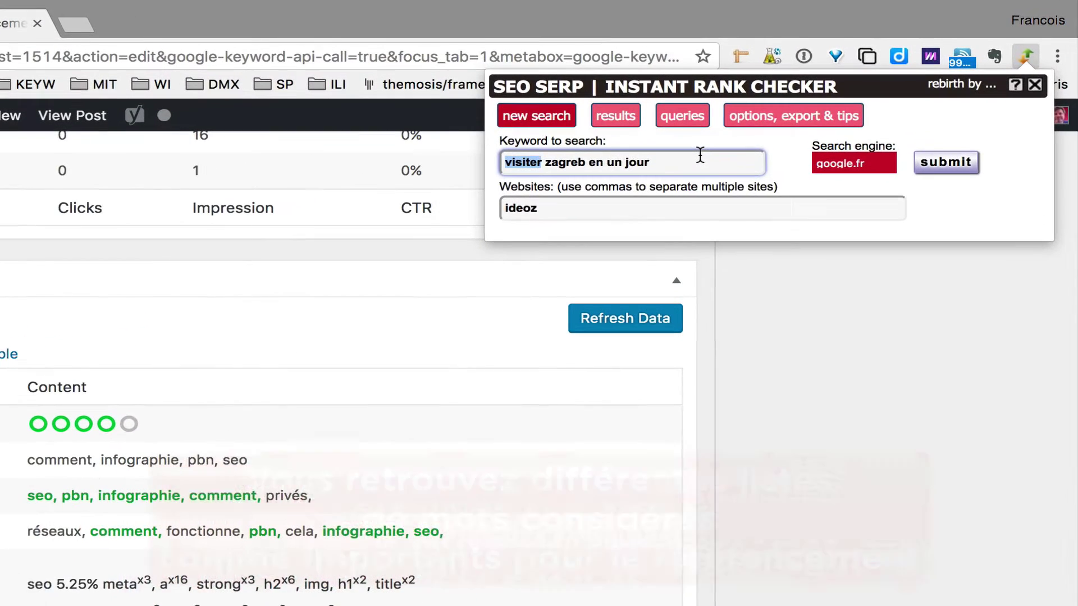
{"action": "key", "text": "super+v"}
{"action": "key", "text": "Tab"}
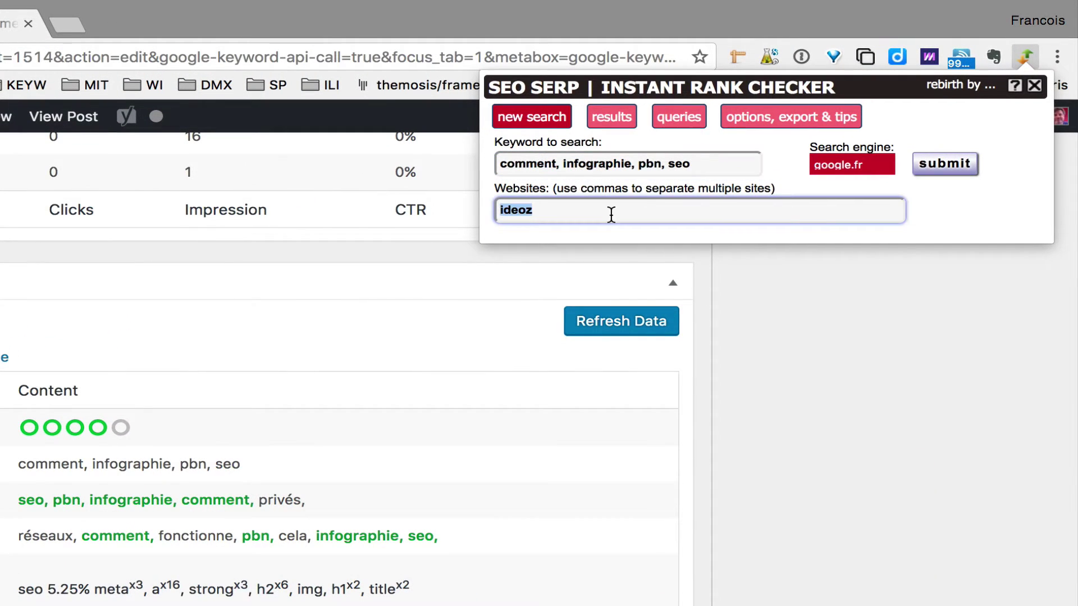
{"action": "type", "text": "seodecollage"}
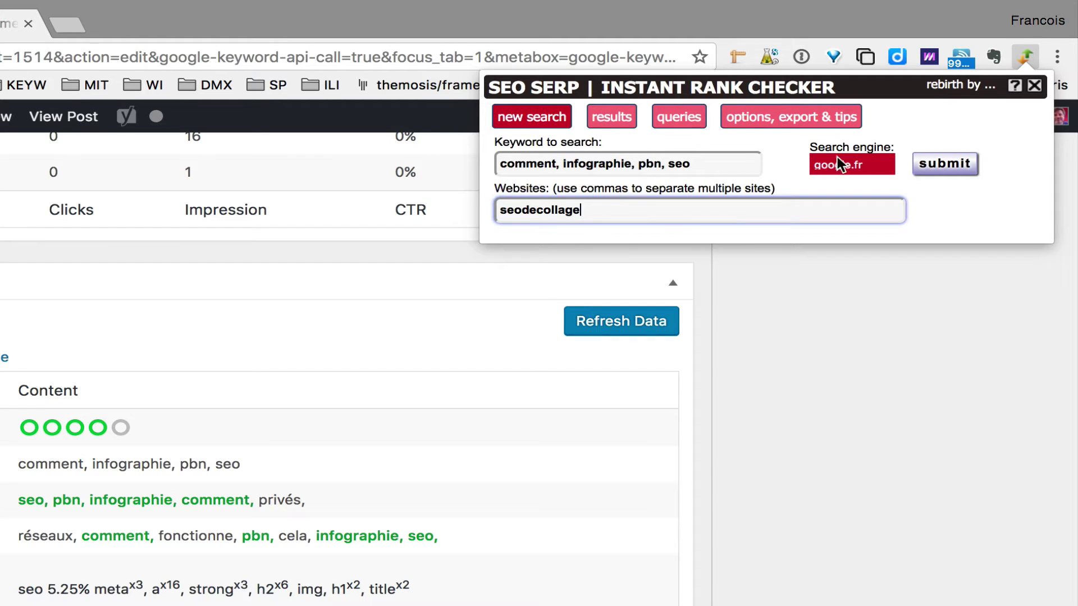
{"action": "left_click", "coordinate": [944, 164]}
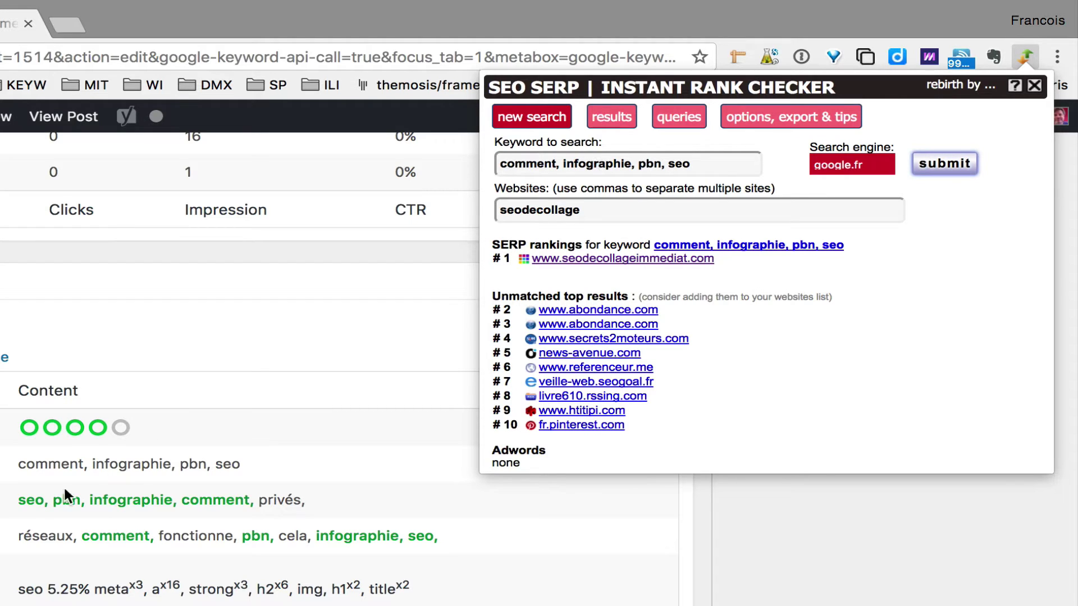
Check the site's google.fr ranking for the copied Topic keywords "seo, pbn, infographie, comment, privés," and close the rank checker
{"action": "left_click", "coordinate": [36, 494]}
{"action": "left_click_drag", "start_coordinate": [19, 500], "coordinate": [314, 496]}
{"action": "key", "text": "ctrl+c"}
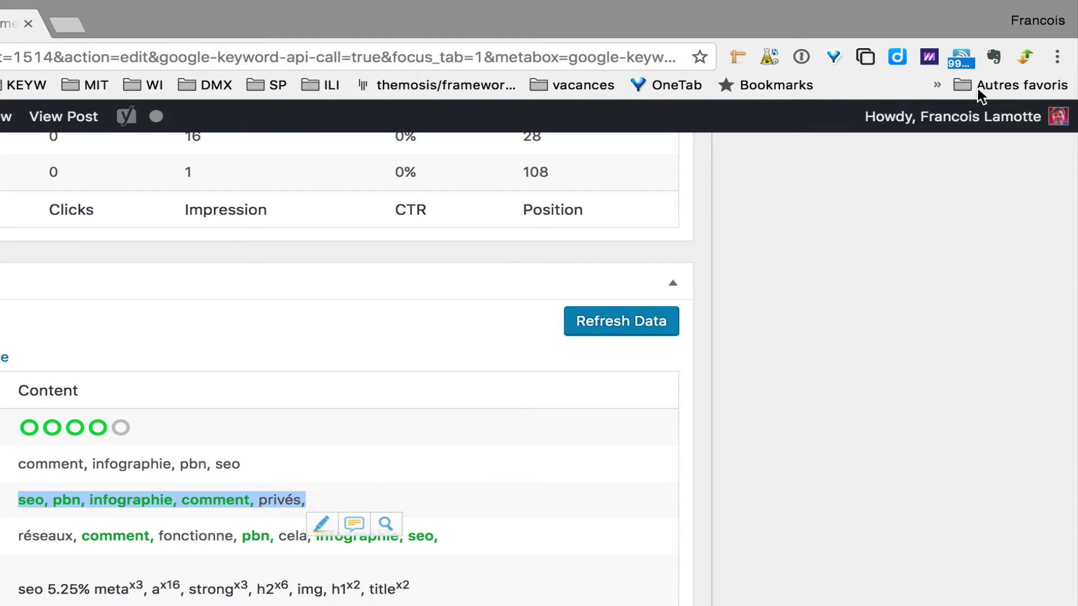
{"action": "left_click", "coordinate": [1022, 56]}
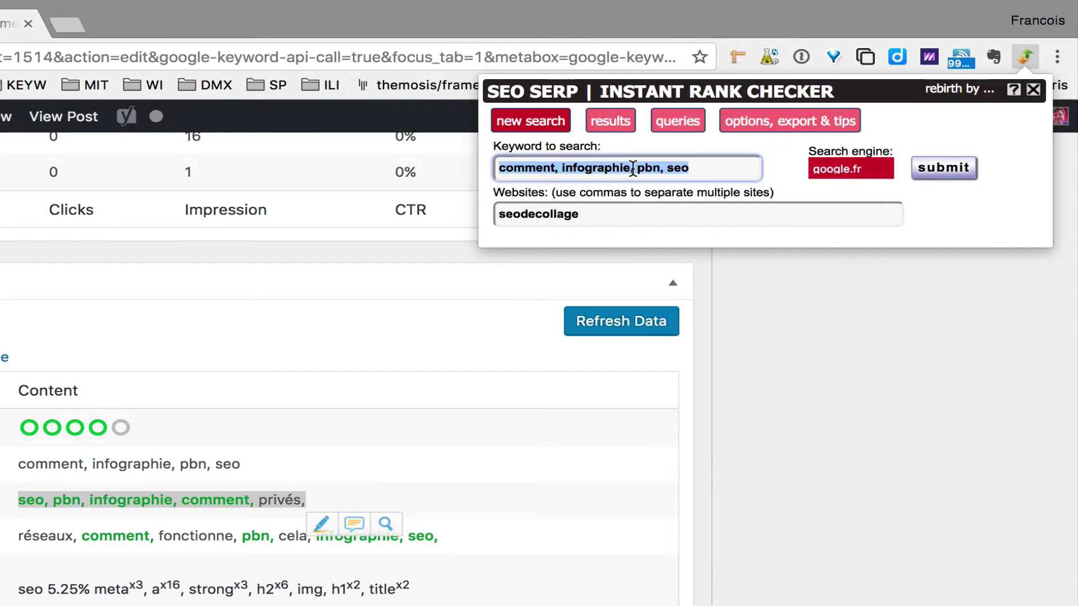
{"action": "key", "text": "ctrl+v"}
{"action": "left_click", "coordinate": [931, 169]}
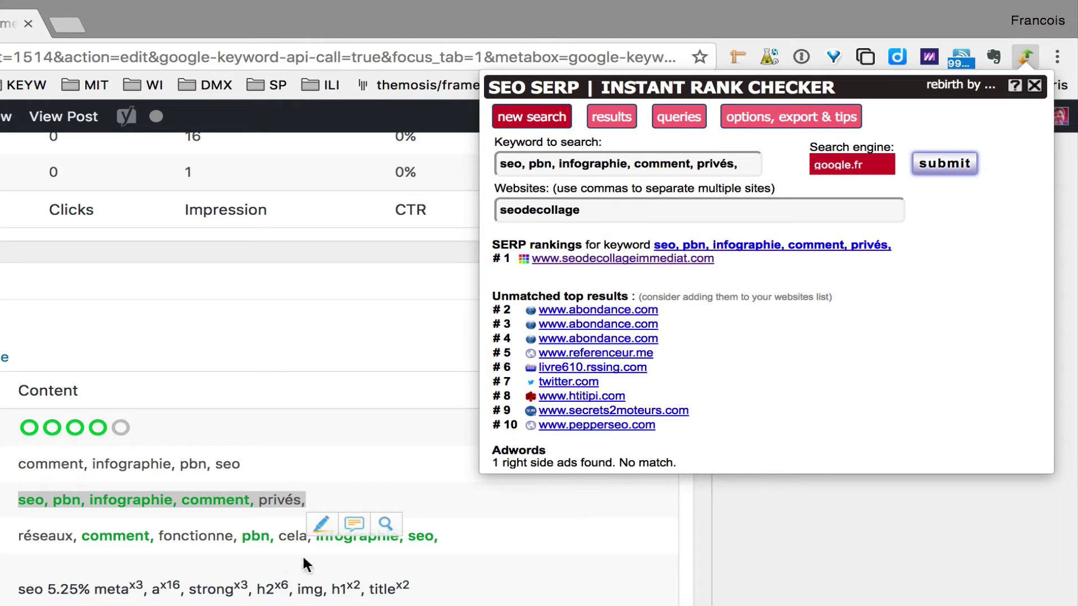
{"action": "key", "text": "Escape"}
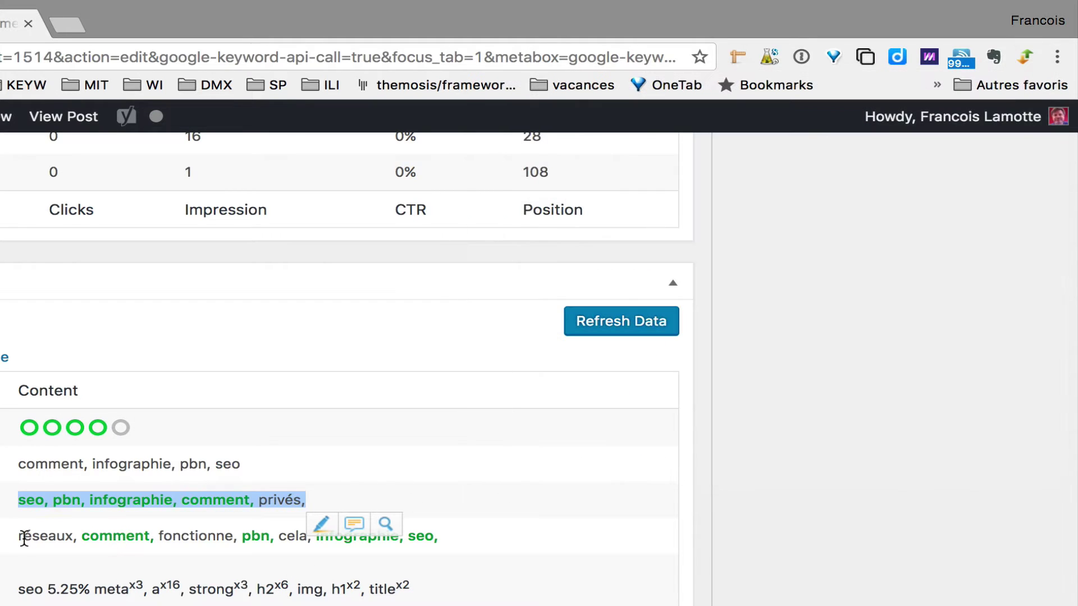
Check the site's google.fr ranking for the copied Inbounds Links keywords "réseaux, comment, fonctionne, pbn, cela, infographie, seo,"
{"action": "mouse_move", "coordinate": [13, 537]}
{"action": "left_mouse_down"}
{"action": "mouse_move", "coordinate": [200, 556]}
{"action": "mouse_move", "coordinate": [439, 558]}
{"action": "mouse_move", "coordinate": [442, 548]}
{"action": "mouse_move", "coordinate": [446, 557]}
{"action": "left_mouse_up"}
{"action": "key", "text": "super+c"}
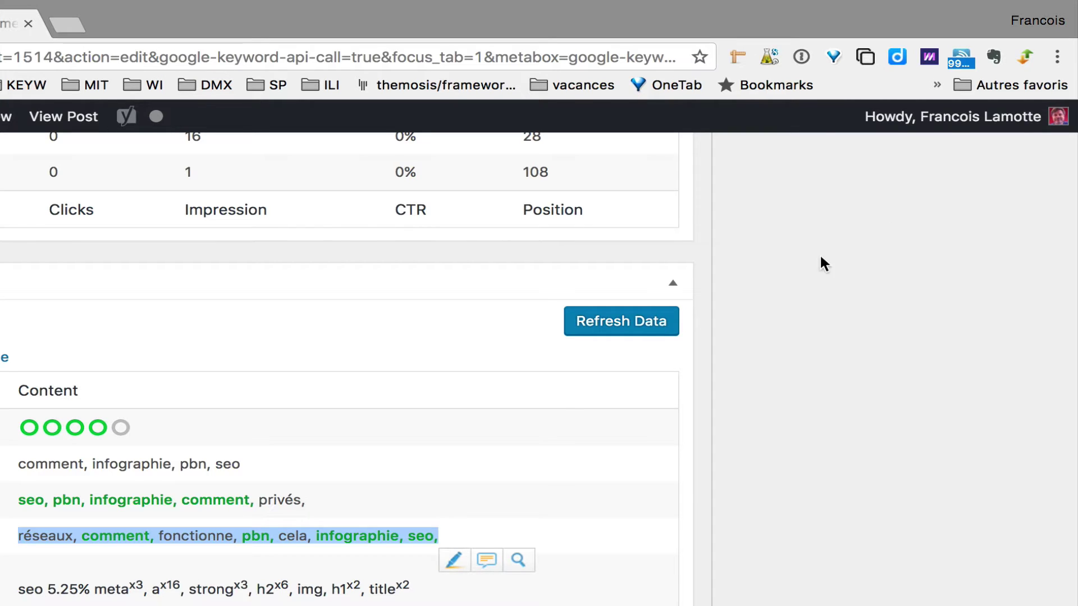
{"action": "left_click", "coordinate": [1025, 56]}
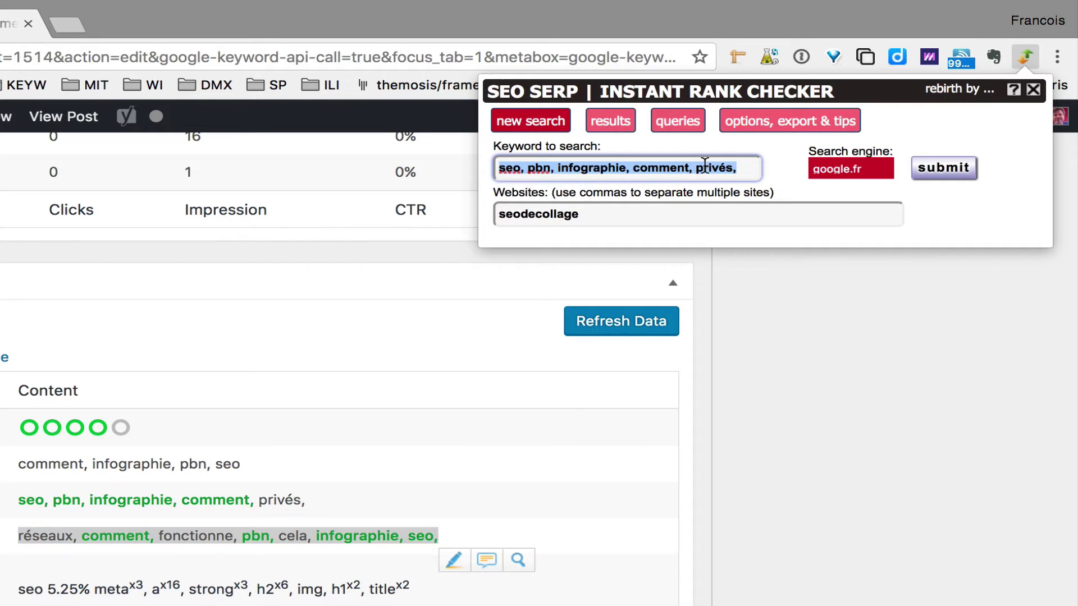
{"action": "key", "text": "super+v"}
{"action": "left_click", "coordinate": [943, 167]}
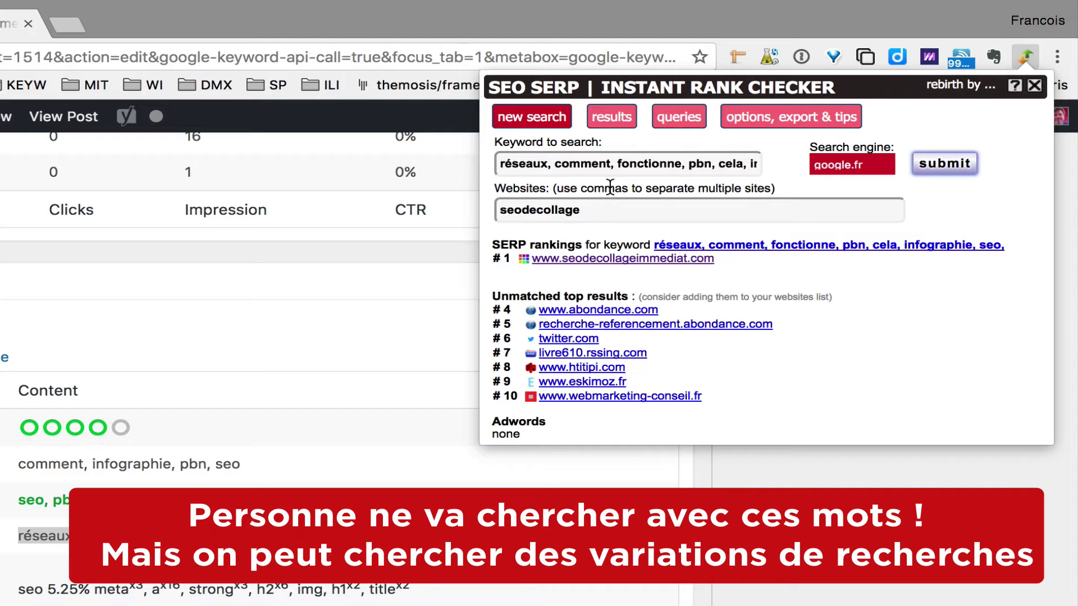
Replace the keyword query with "comment fonctione un réseau de blogs privés" and check the site's ranking for it
{"action": "double_click", "coordinate": [648, 163]}
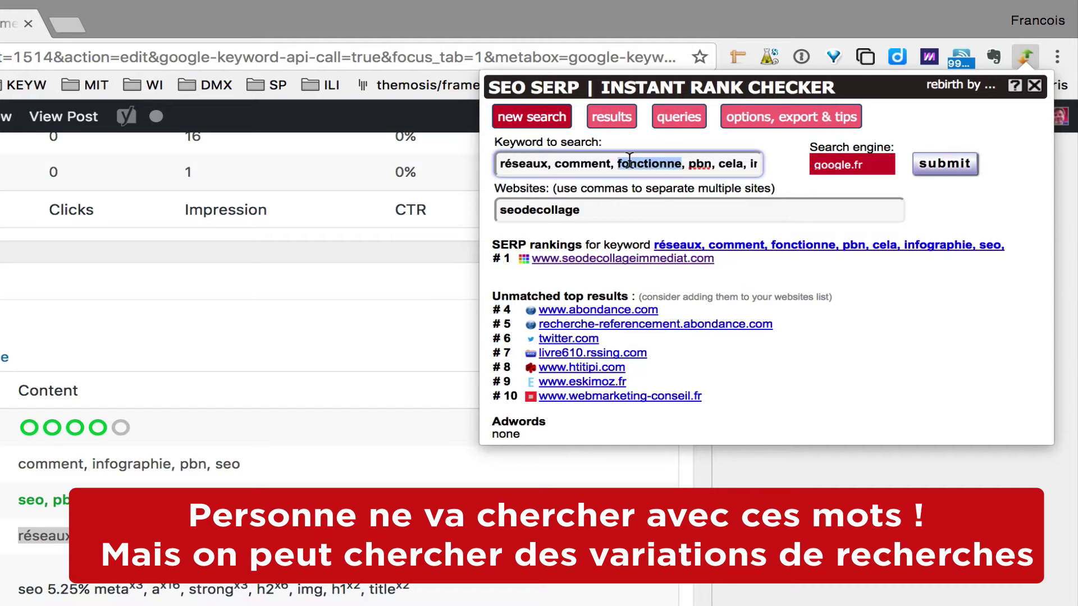
{"action": "key", "text": "ctrl+a"}
{"action": "type", "text": "commen"}
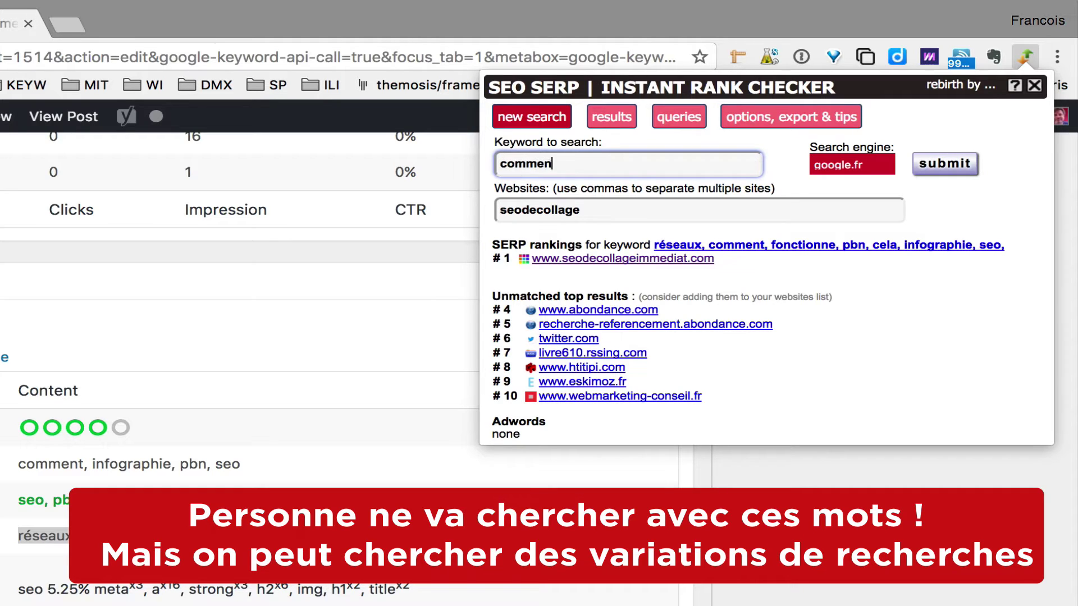
{"action": "type", "text": "t fonctione un ré"}
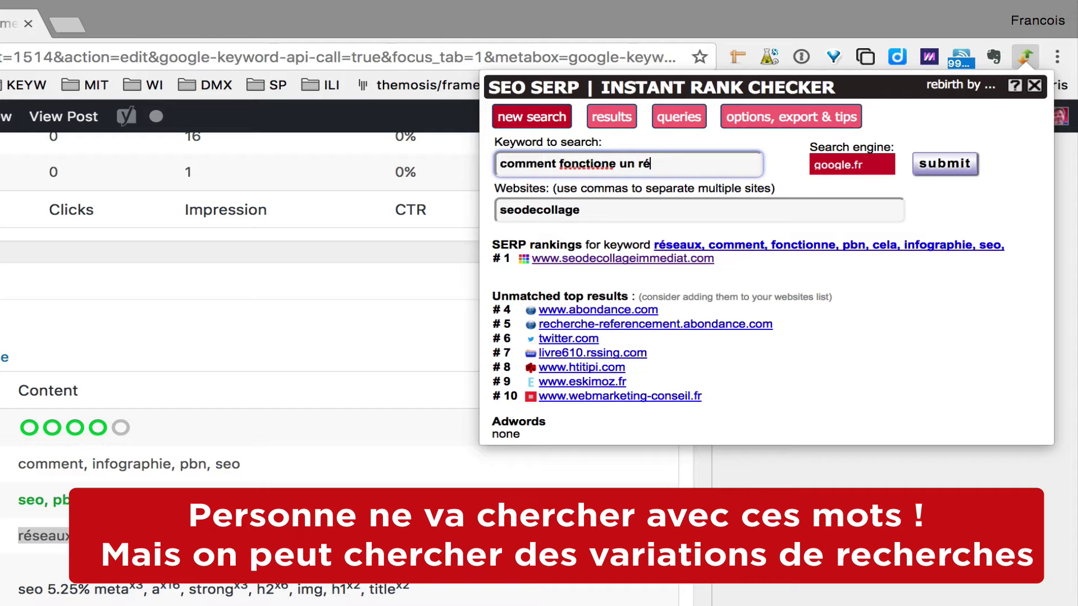
{"action": "type", "text": "seau de blo"}
{"action": "key", "text": "BackSpace"}
{"action": "key", "text": "BackSpace"}
{"action": "type", "text": "blog privs"}
{"action": "key", "text": "BackSpace"}
{"action": "key", "text": "BackSpace"}
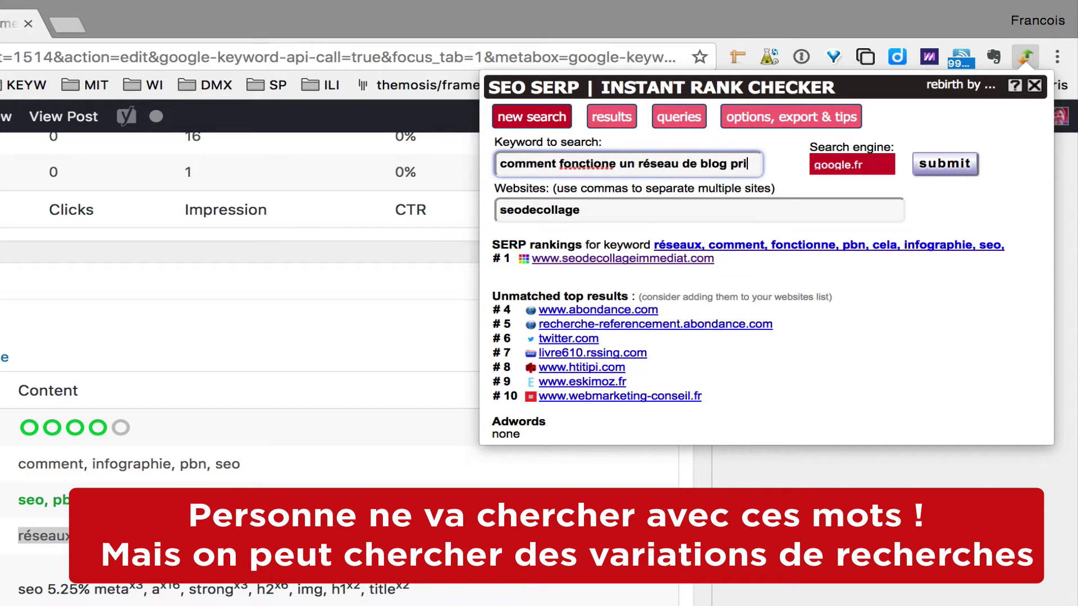
{"action": "key", "text": "BackSpace"}
{"action": "type", "text": "s priv"}
{"action": "key", "text": "BackSpace"}
{"action": "key", "text": "BackSpace"}
{"action": "type", "text": "ivés"}
{"action": "left_click", "coordinate": [916, 161]}
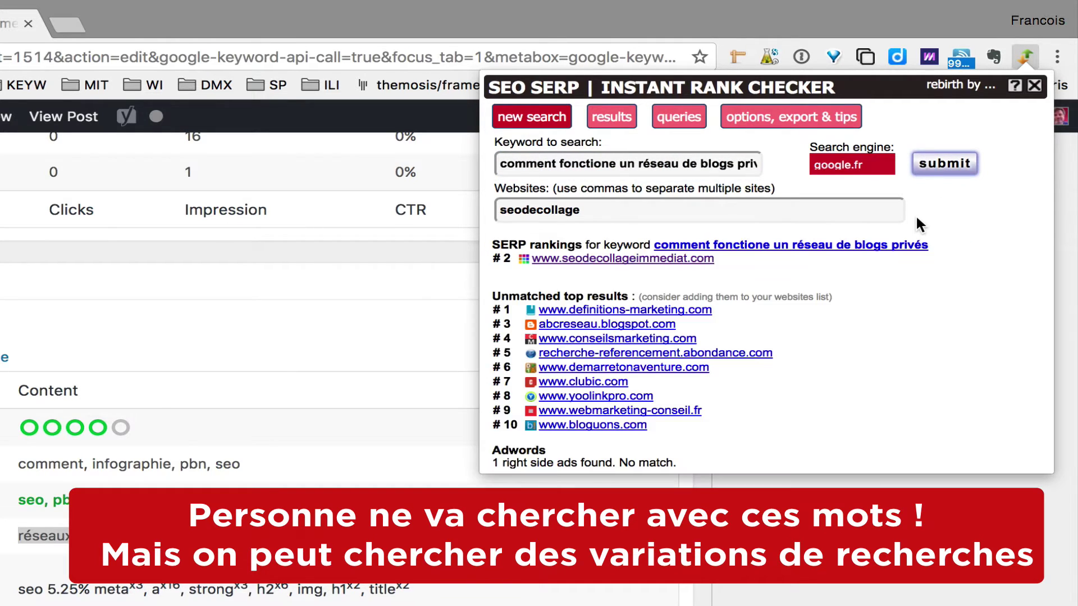
Change the query to "comment fonctionent un réseau de blogs privés" and check the ranking again
{"action": "left_click", "coordinate": [618, 166]}
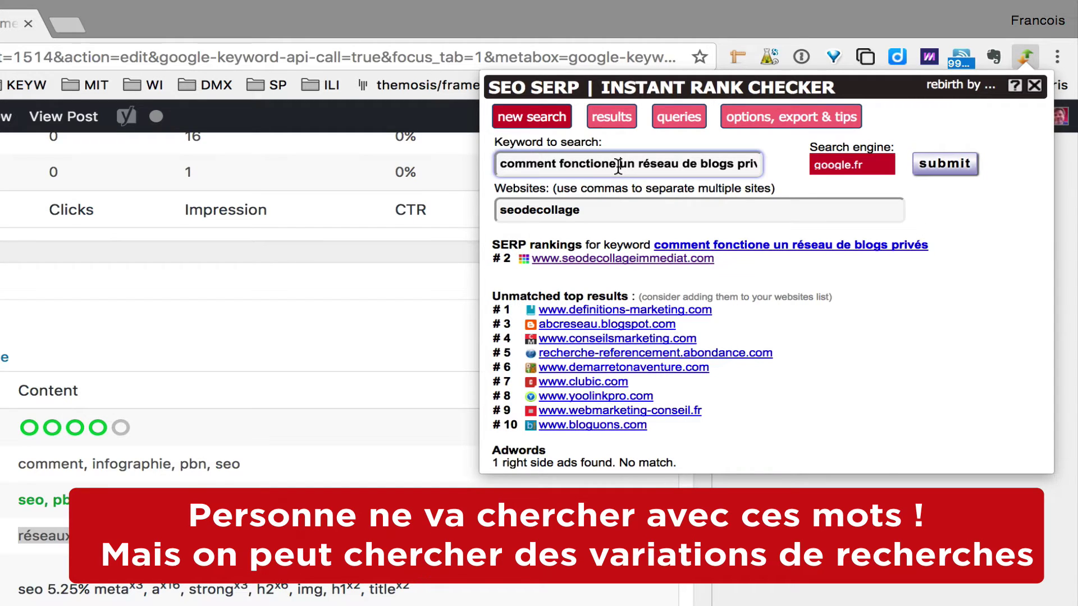
{"action": "type", "text": "nt"}
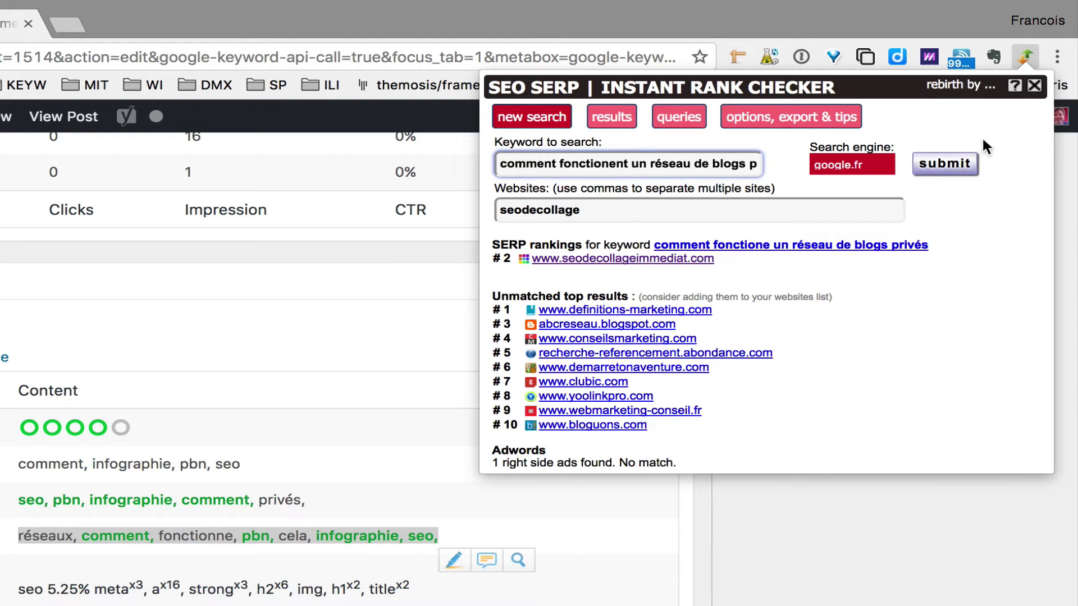
{"action": "left_click", "coordinate": [944, 163]}
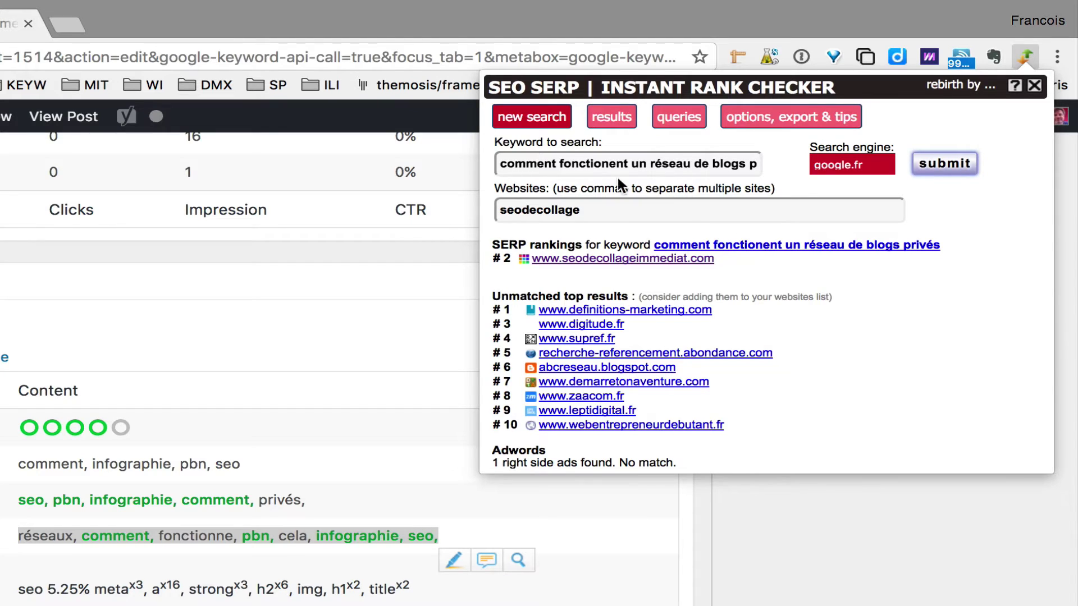
Change the keyword query to "comment fonctionent les blogs privés" and check the site's google.fr ranking for it
{"action": "left_click", "coordinate": [630, 164]}
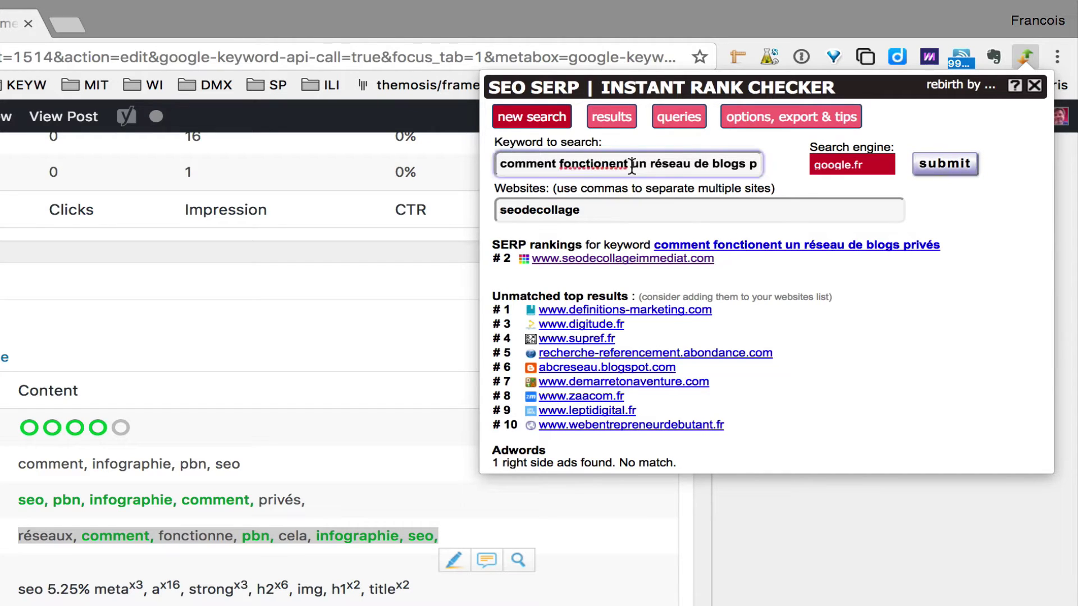
{"action": "left_click_drag", "start_coordinate": [631, 165], "coordinate": [705, 163]}
{"action": "type", "text": "les"}
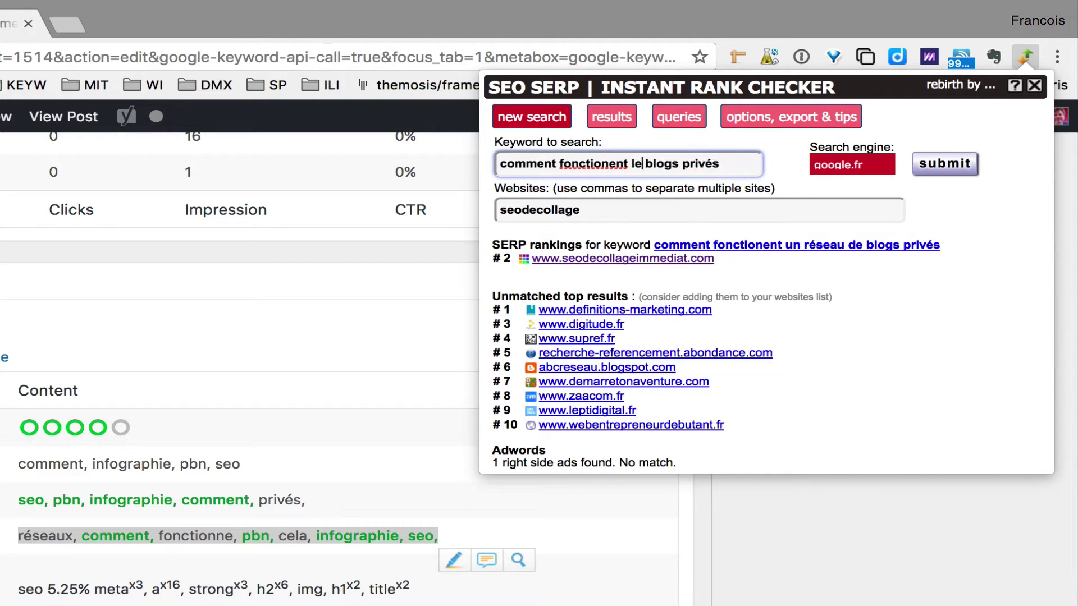
{"action": "left_click", "coordinate": [954, 164]}
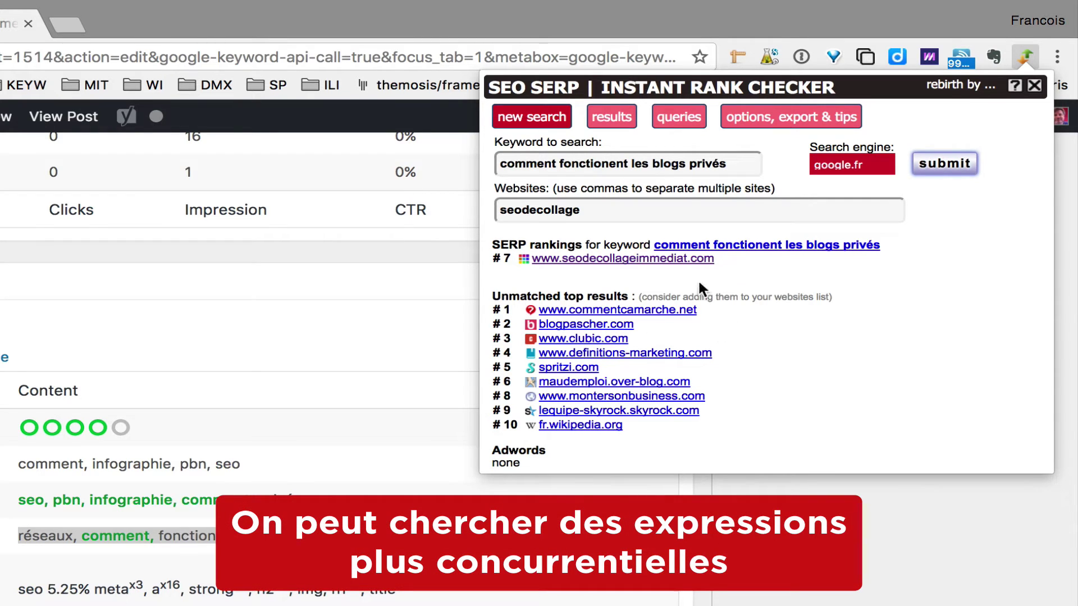
Replace the keyword query with "seo pbn" and check the site's google.fr ranking for it
{"action": "triple_click", "coordinate": [666, 163]}
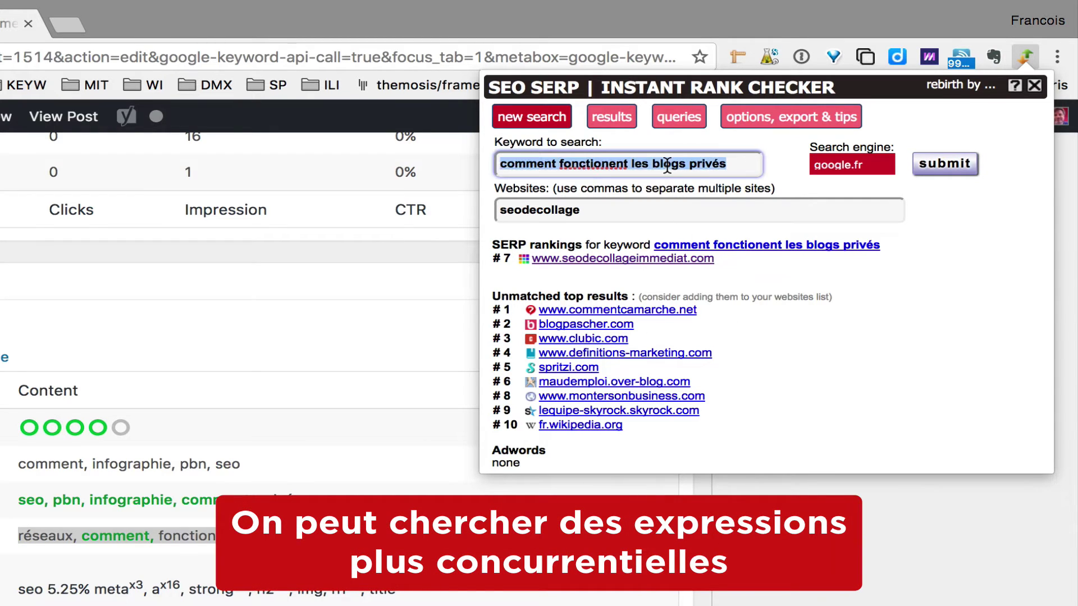
{"action": "type", "text": "seo pbn"}
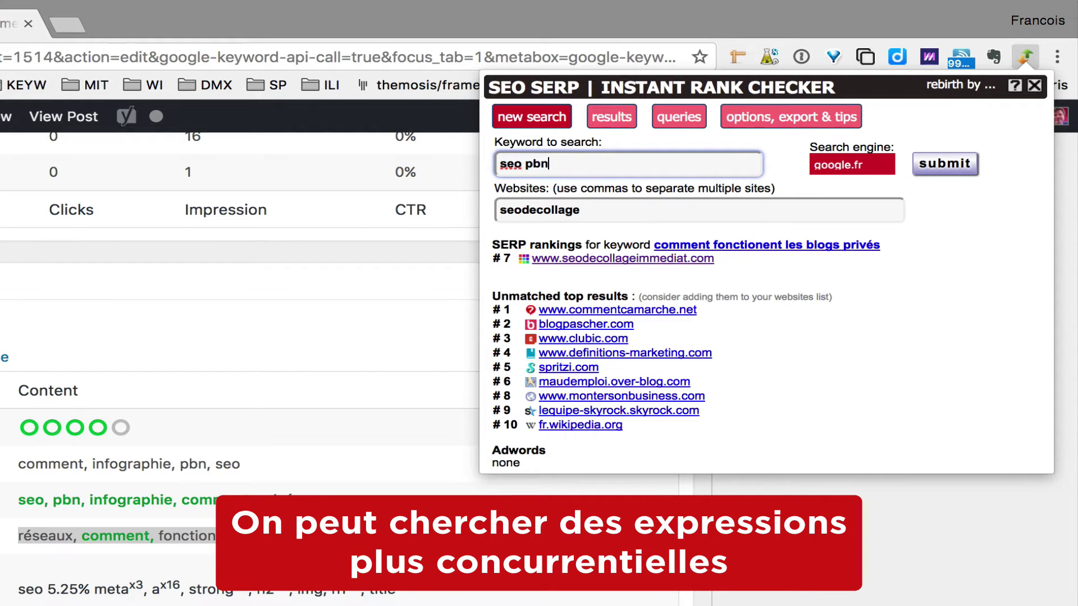
{"action": "left_click", "coordinate": [944, 163]}
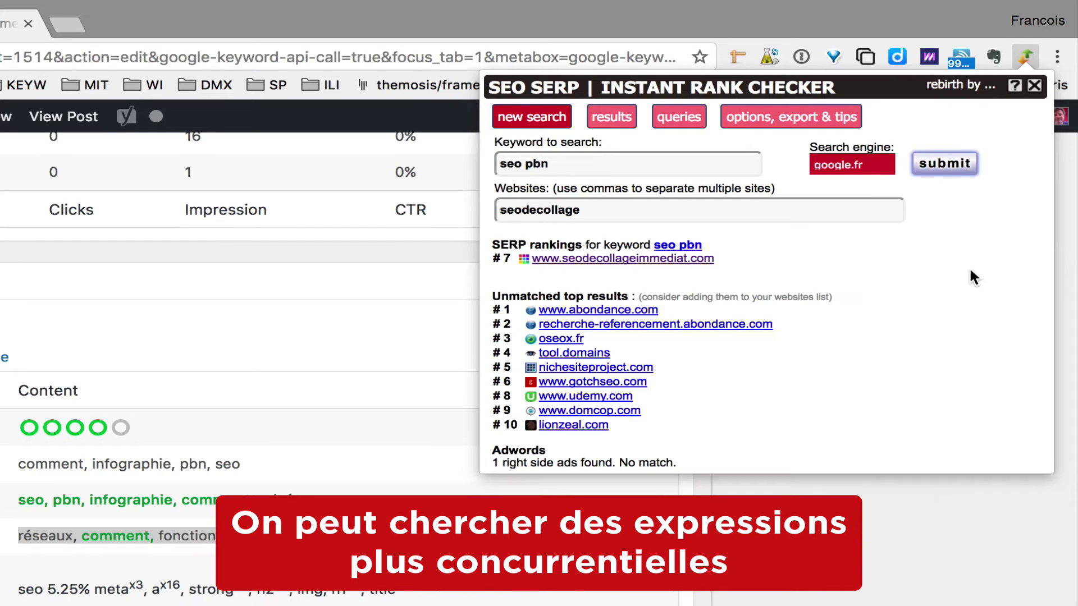
Change the keyword query to "infographie pbn" and check the site's google.fr ranking
{"action": "triple_click", "coordinate": [689, 160]}
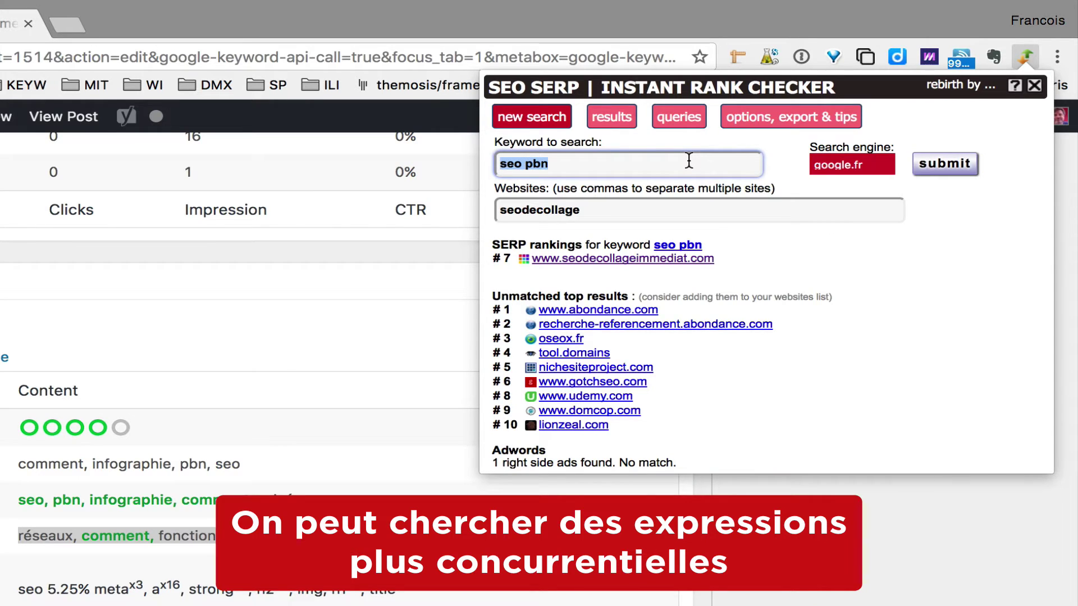
{"action": "type", "text": "infographi"}
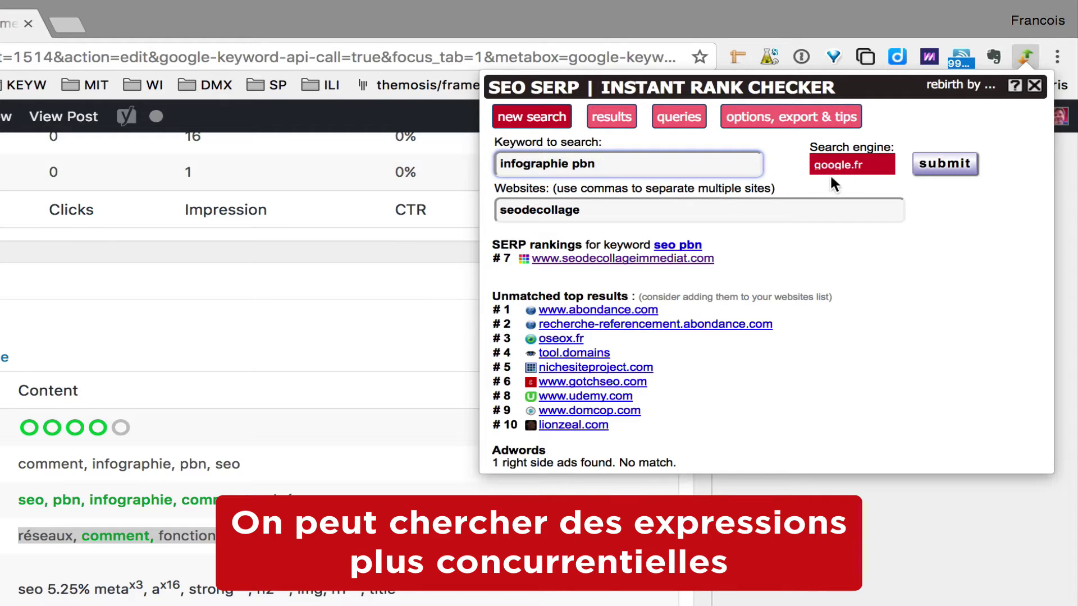
{"action": "left_click", "coordinate": [944, 163]}
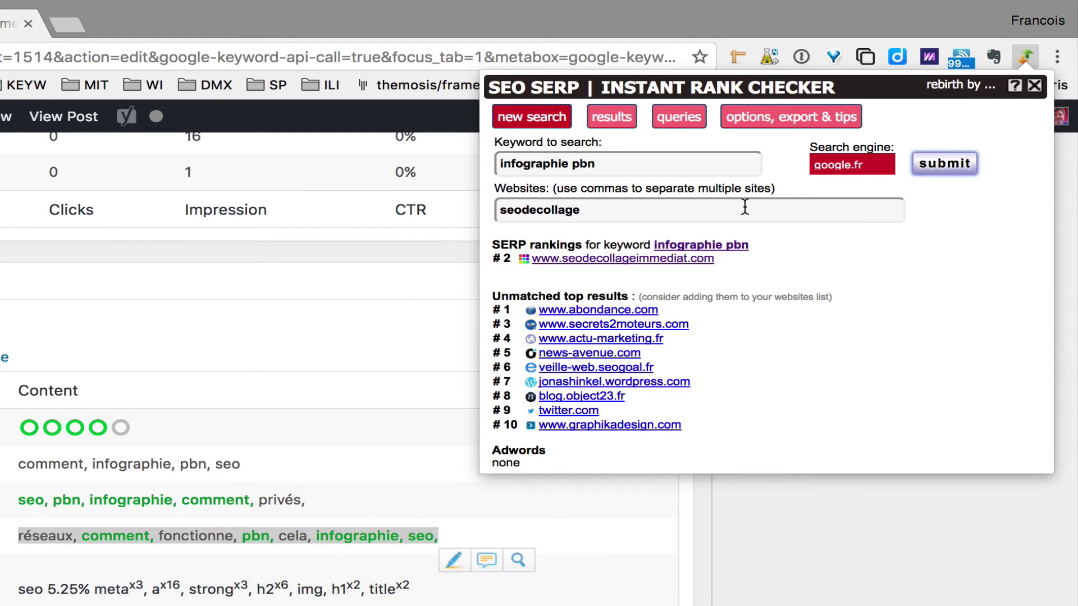
Check the site's google.fr ranking for "infographie blogs privés" and close the rank checker
{"action": "left_click", "coordinate": [634, 161]}
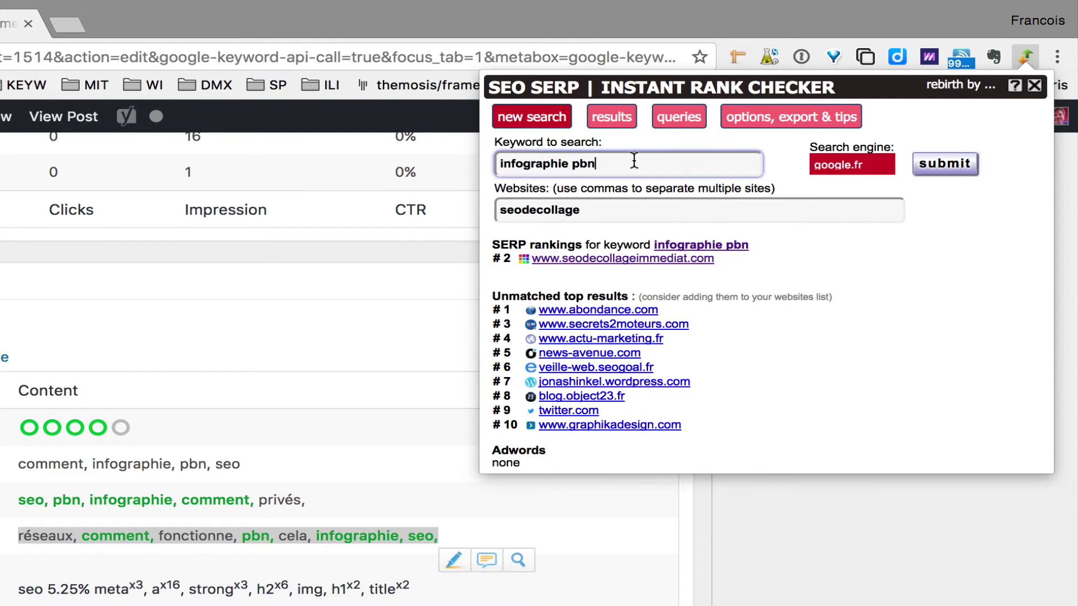
{"action": "triple_click", "coordinate": [634, 161]}
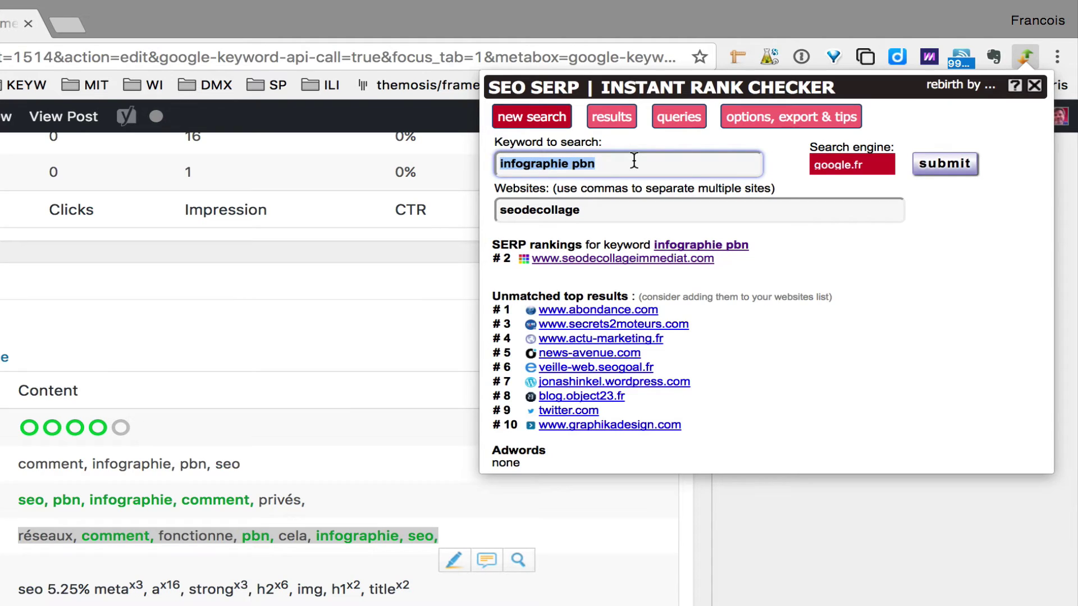
{"action": "type", "text": "infogr"}
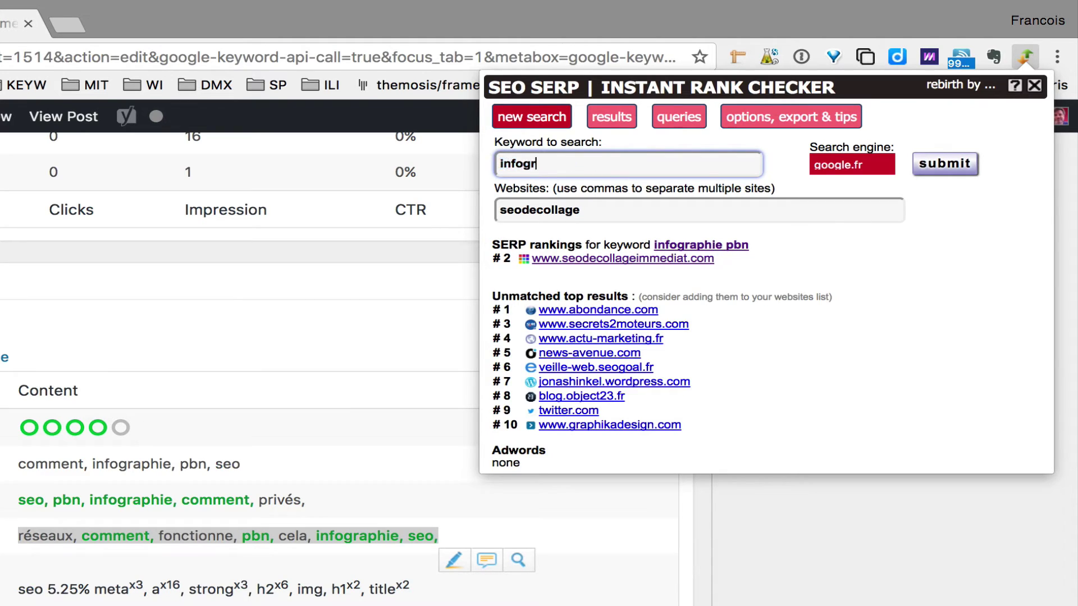
{"action": "type", "text": "aphie blogs privés"}
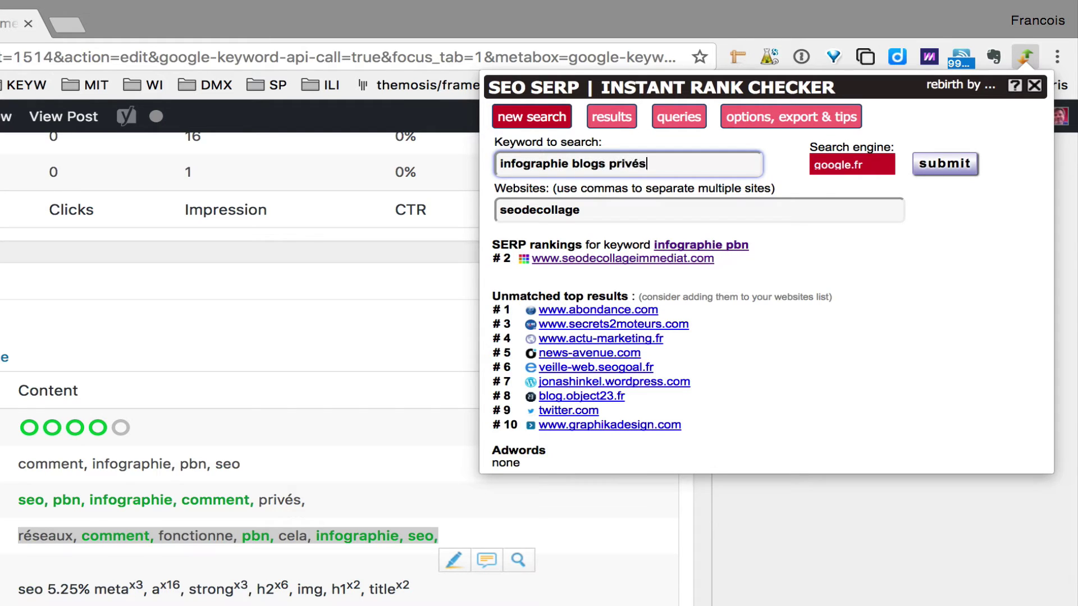
{"action": "left_click", "coordinate": [944, 163]}
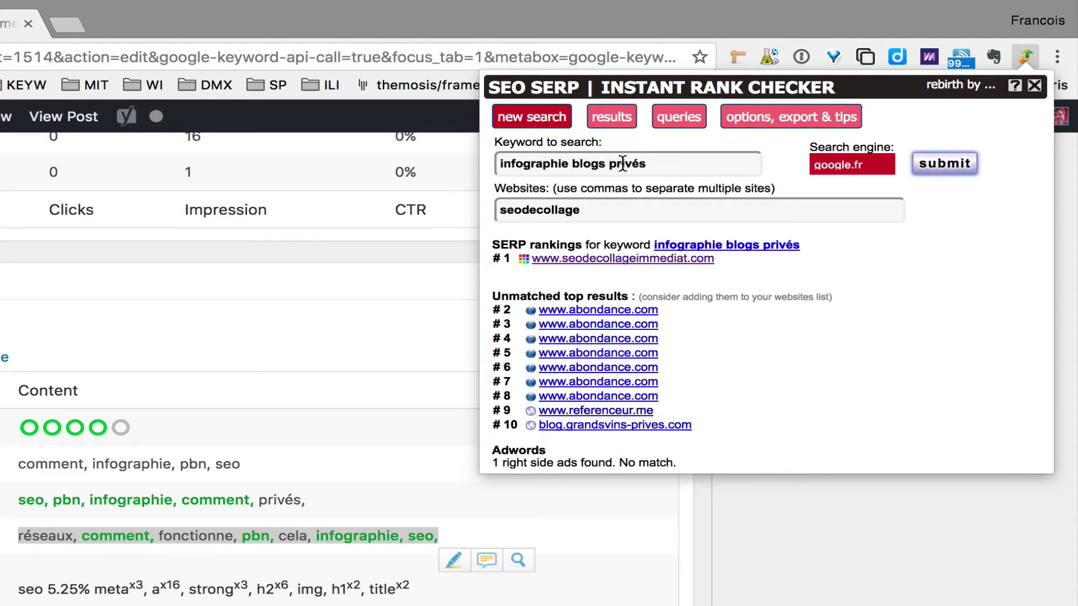
{"action": "left_click", "coordinate": [290, 365]}
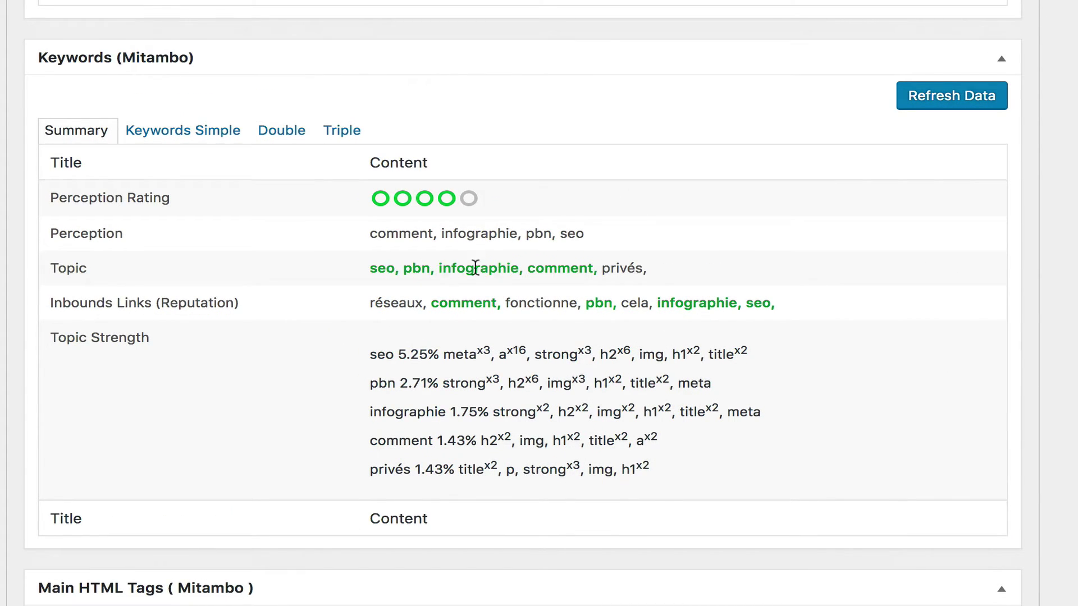
Examine the article's simple, double and triple keyword tables, and return to the keyword summary
{"action": "left_click", "coordinate": [212, 135]}
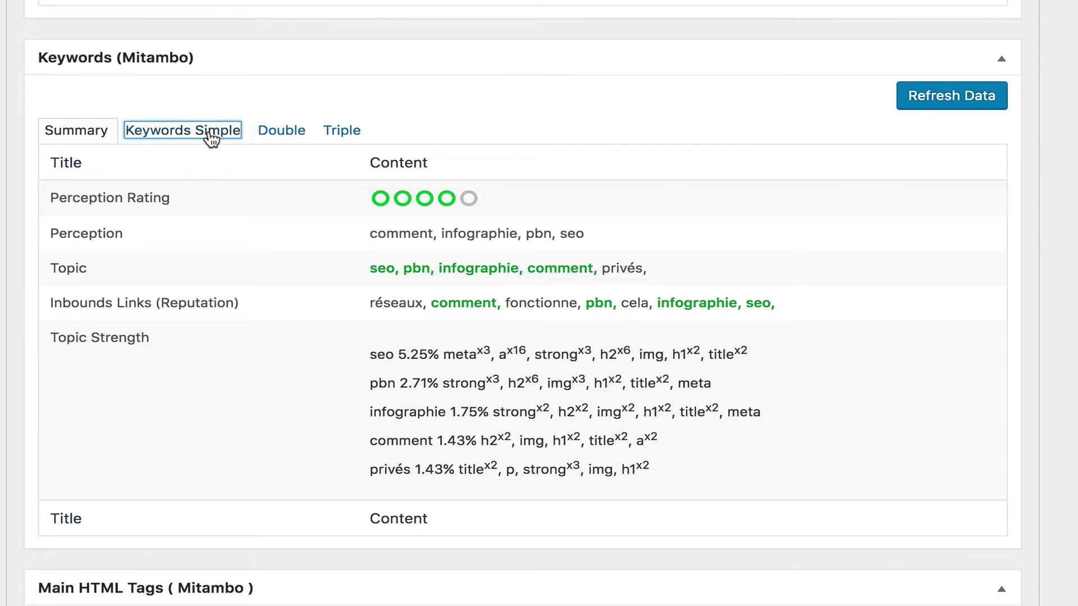
{"action": "scroll", "coordinate": [121, 296], "scroll_direction": "down", "scroll_amount": 3}
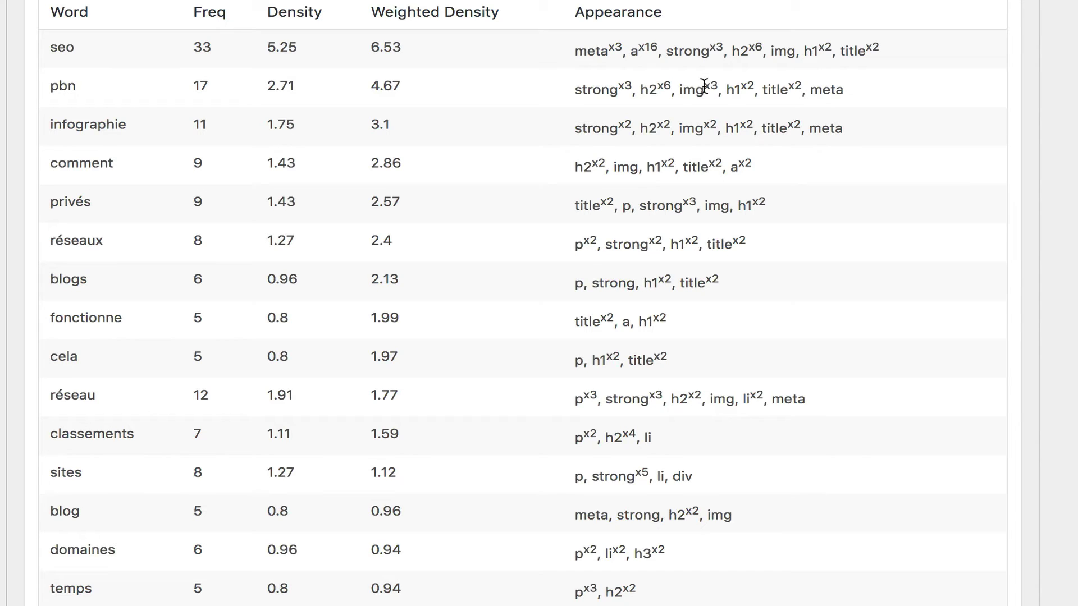
{"action": "scroll", "coordinate": [470, 91], "scroll_direction": "up", "scroll_amount": 1}
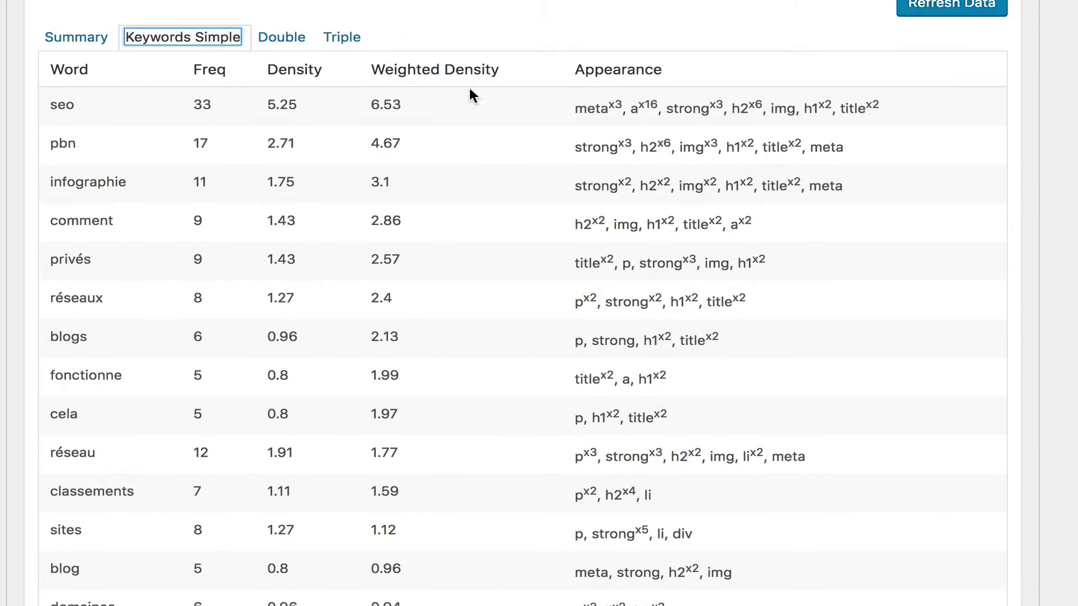
{"action": "left_click", "coordinate": [281, 56]}
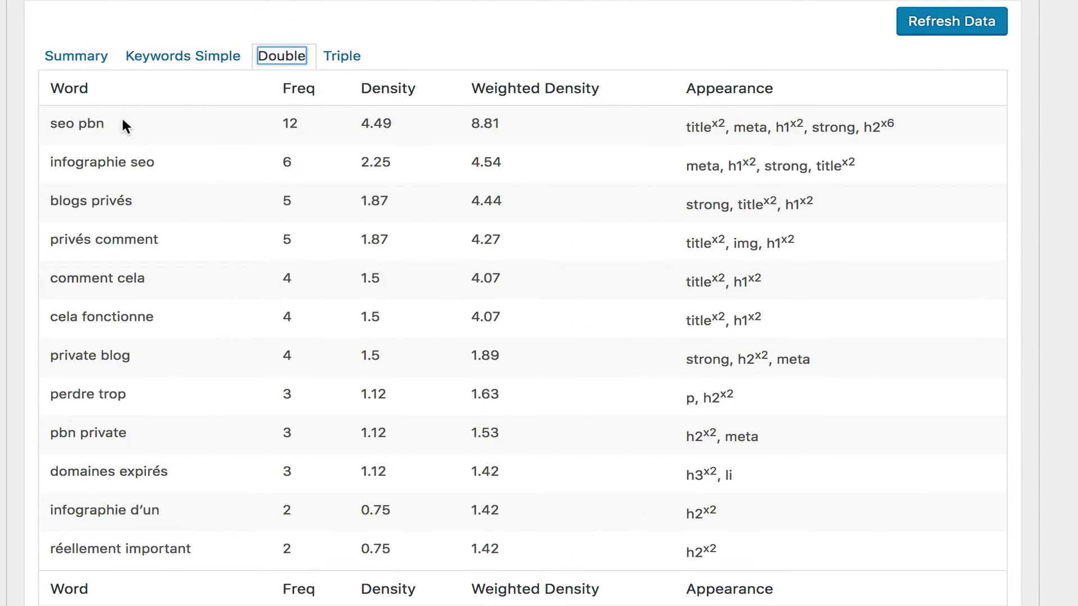
{"action": "left_click", "coordinate": [340, 59]}
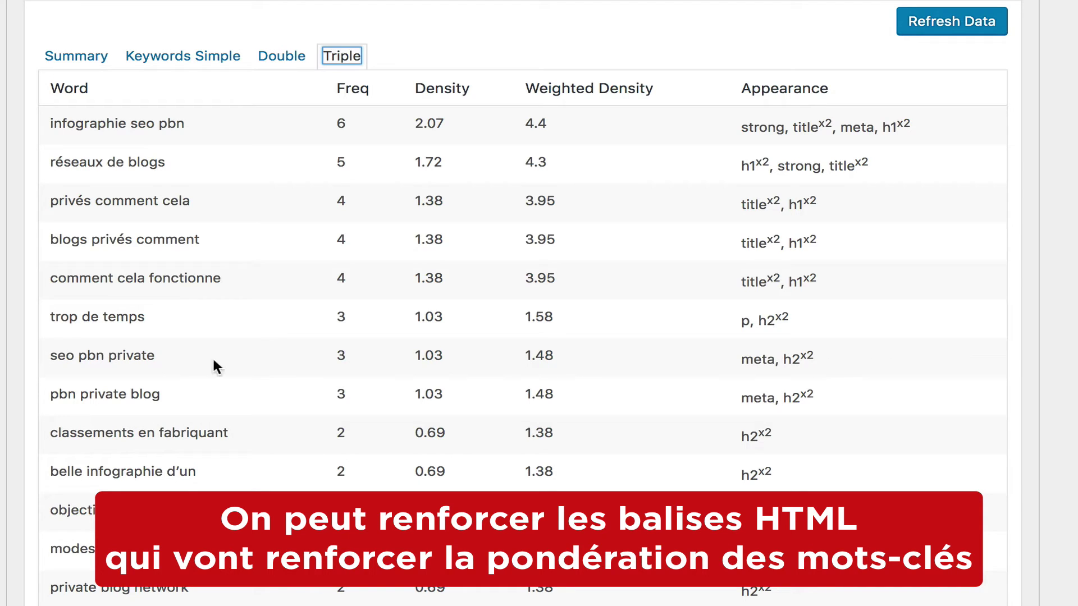
{"action": "left_click", "coordinate": [143, 56]}
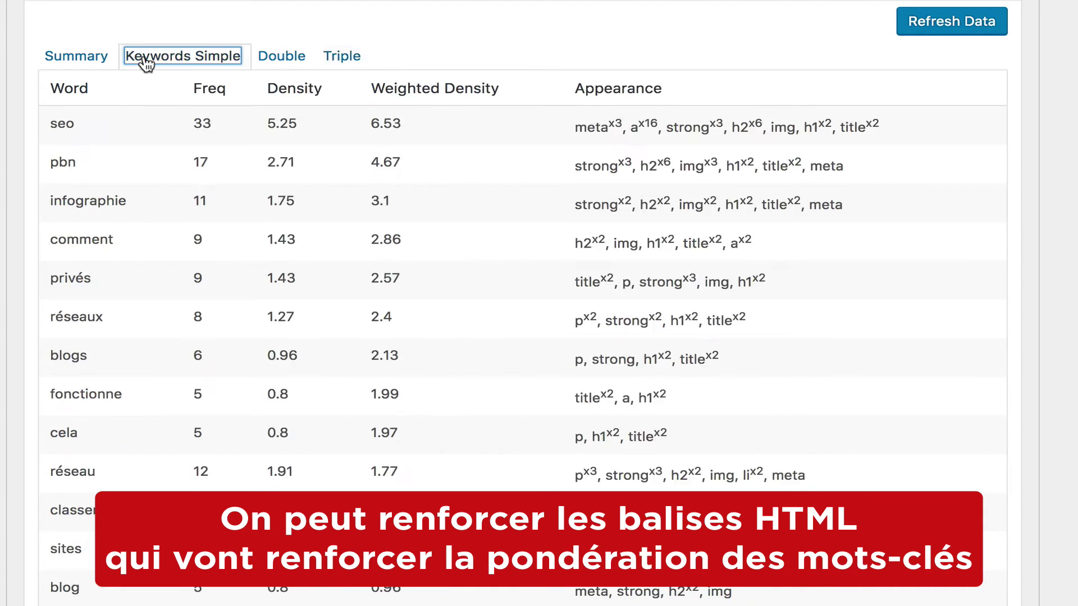
{"action": "left_click", "coordinate": [84, 56]}
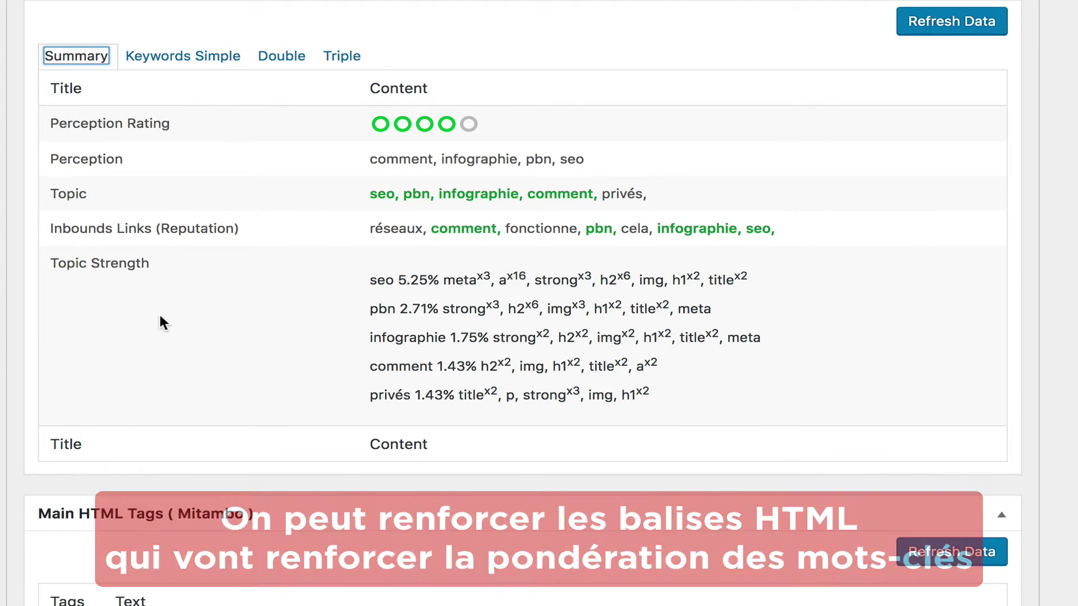
{"action": "left_click", "coordinate": [160, 315]}
Compare the keyword summary with the article's main HTML tags and its Google Search Console requests
{"action": "scroll", "coordinate": [160, 312], "scroll_direction": "up", "scroll_amount": 1}
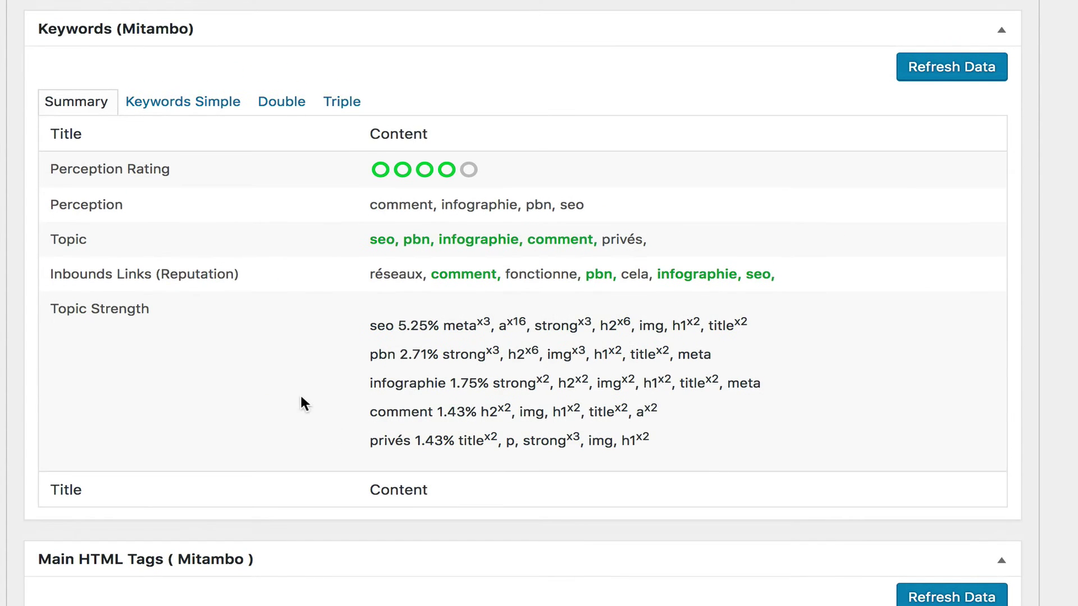
{"action": "scroll", "coordinate": [291, 385], "scroll_direction": "down", "scroll_amount": 3}
{"action": "scroll", "coordinate": [292, 387], "scroll_direction": "down", "scroll_amount": 6}
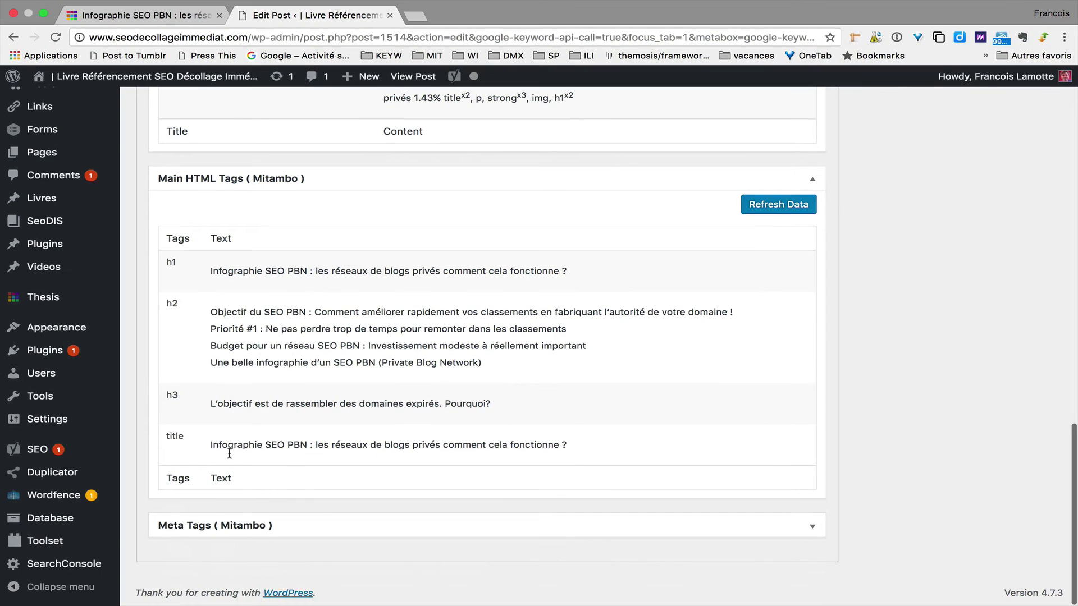
{"action": "scroll", "coordinate": [229, 453], "scroll_direction": "up", "scroll_amount": 15}
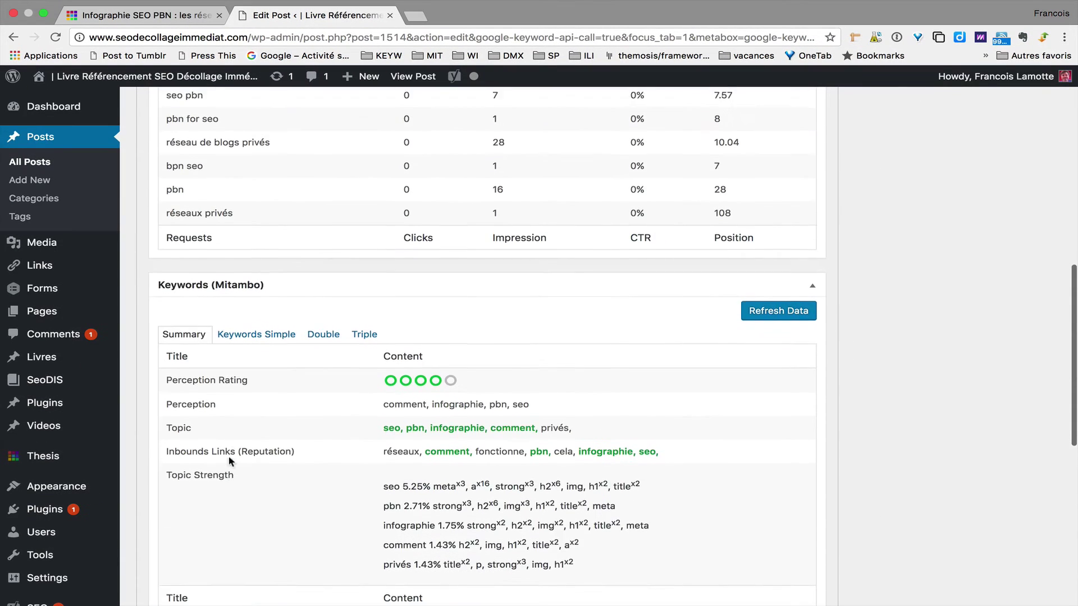
{"action": "scroll", "coordinate": [229, 460], "scroll_direction": "up", "scroll_amount": 3}
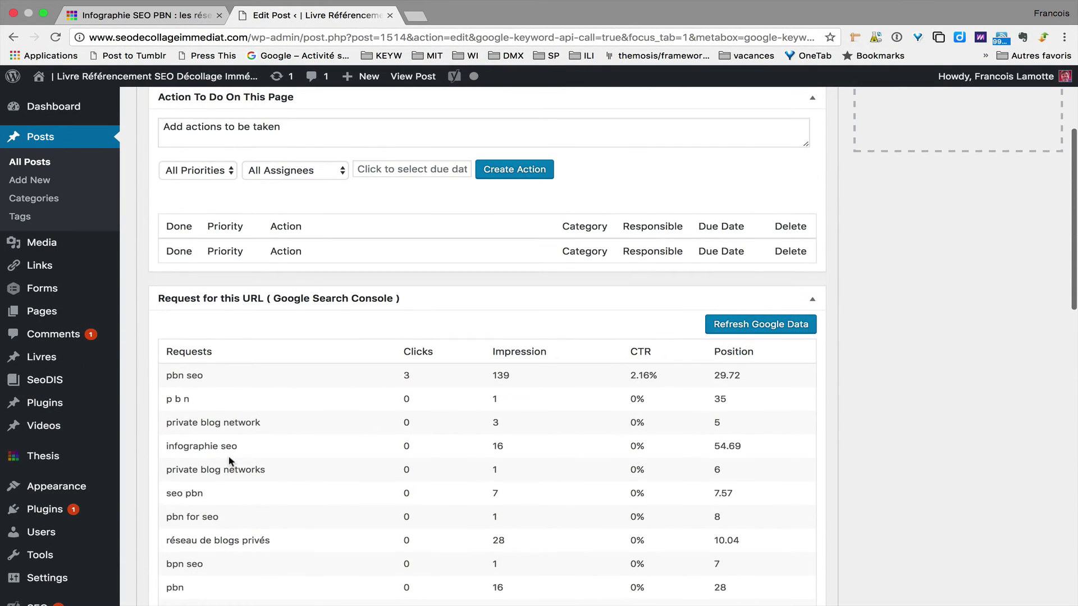
{"action": "scroll", "coordinate": [228, 456], "scroll_direction": "down", "scroll_amount": 7}
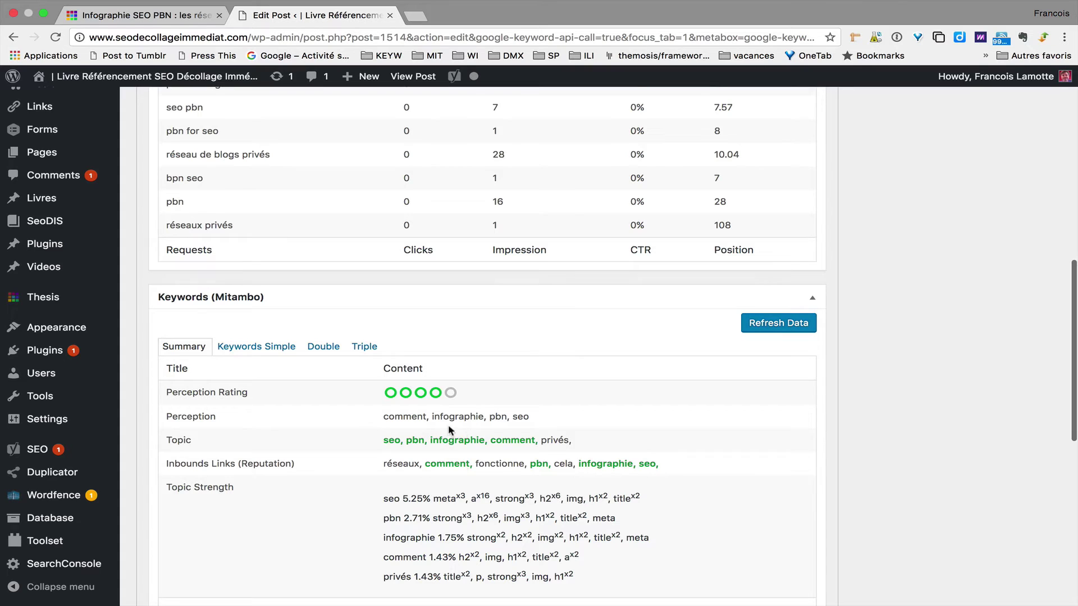
Open the article's link analysis and examine the inbound links with their anchor texts, titles, perceptions and topics
{"action": "scroll", "coordinate": [471, 413], "scroll_direction": "up", "scroll_amount": 10}
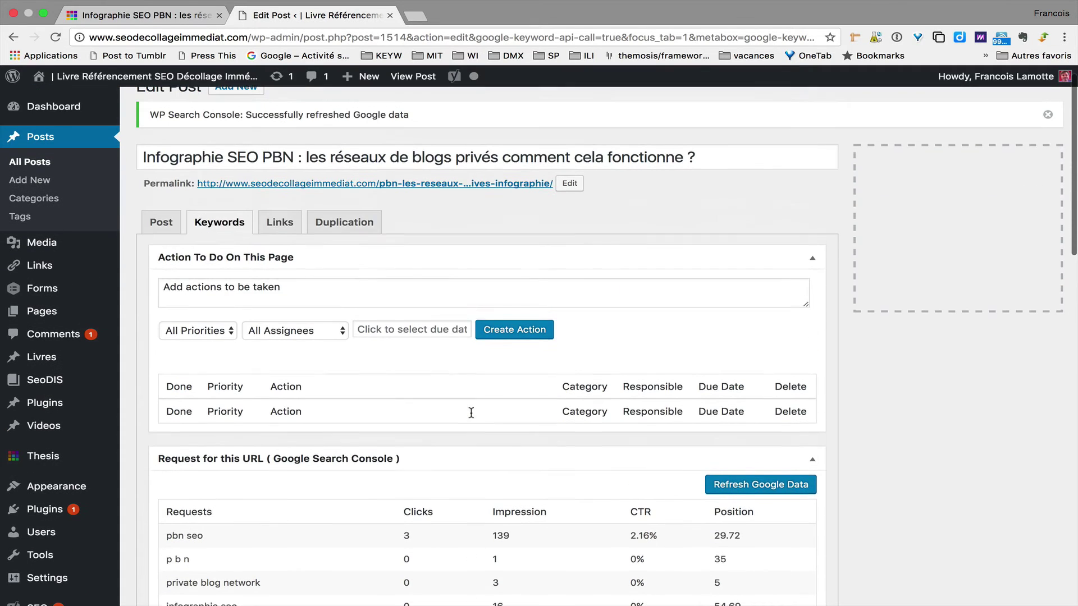
{"action": "left_click", "coordinate": [289, 227]}
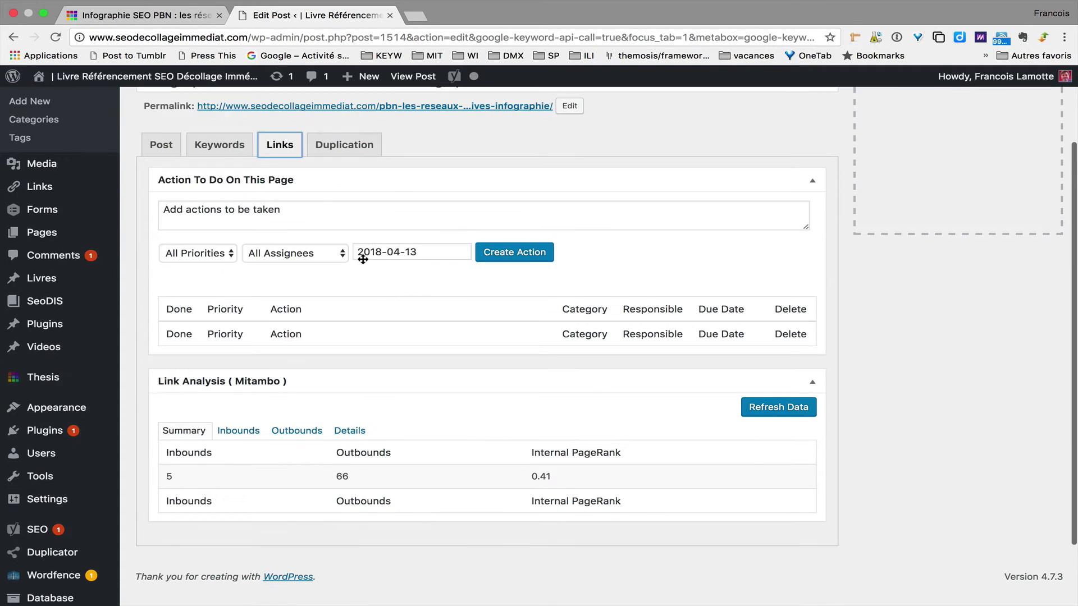
{"action": "left_click", "coordinate": [238, 433]}
{"action": "scroll", "coordinate": [242, 435], "scroll_direction": "down", "scroll_amount": 5}
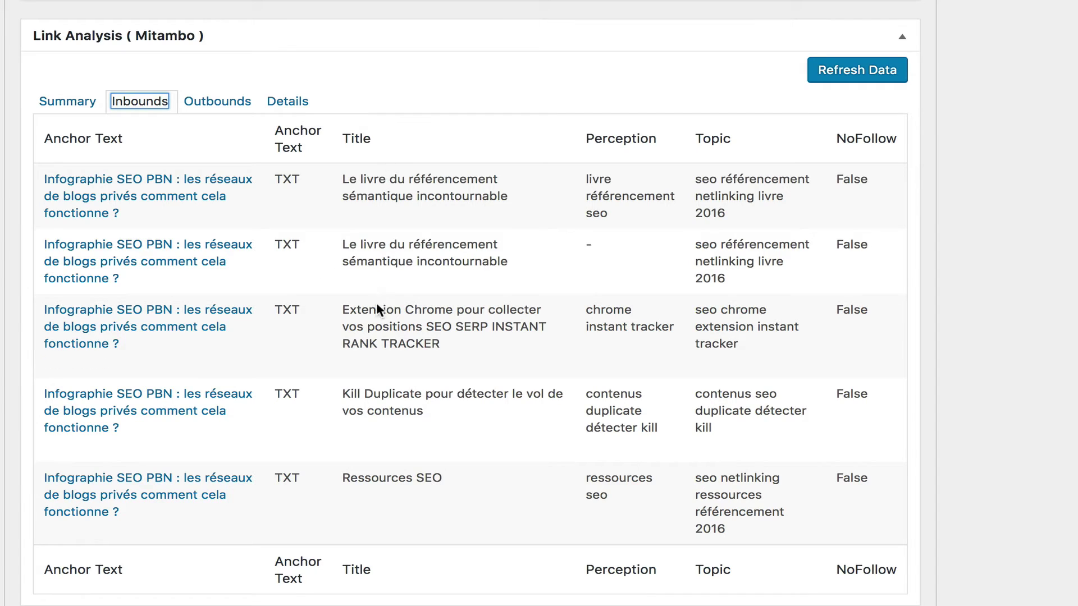
{"action": "mouse_move", "coordinate": [375, 375]}
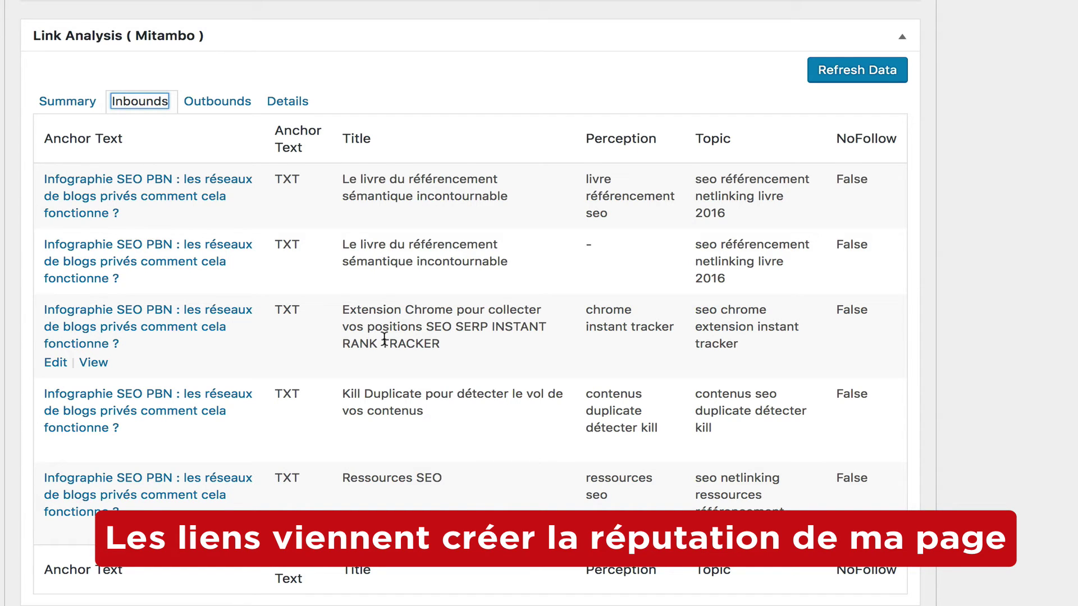
Examine the article's outbound links with their anchor texts, titles, perceptions and topics in the link analysis
{"action": "scroll", "coordinate": [383, 340], "scroll_direction": "up", "scroll_amount": 2}
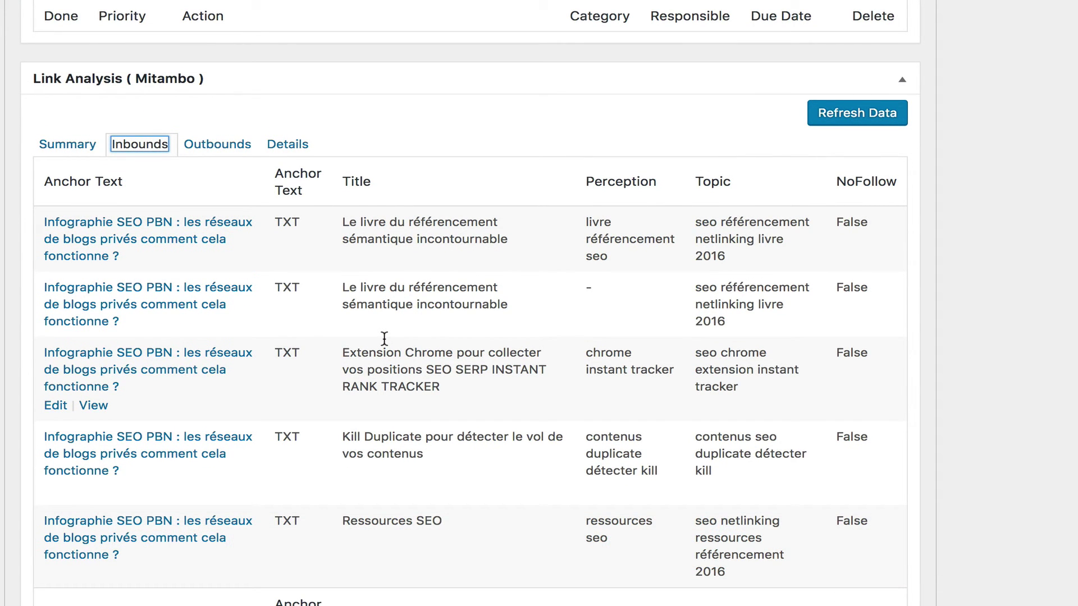
{"action": "scroll", "coordinate": [383, 338], "scroll_direction": "up", "scroll_amount": 4}
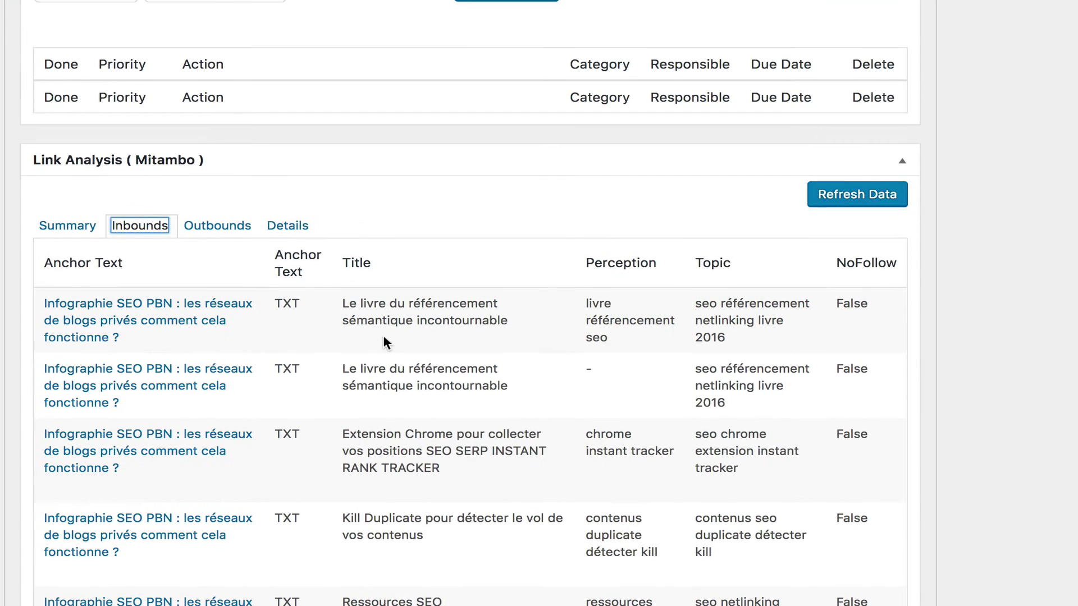
{"action": "left_click", "coordinate": [227, 226]}
{"action": "scroll", "coordinate": [215, 256], "scroll_direction": "down", "scroll_amount": 5}
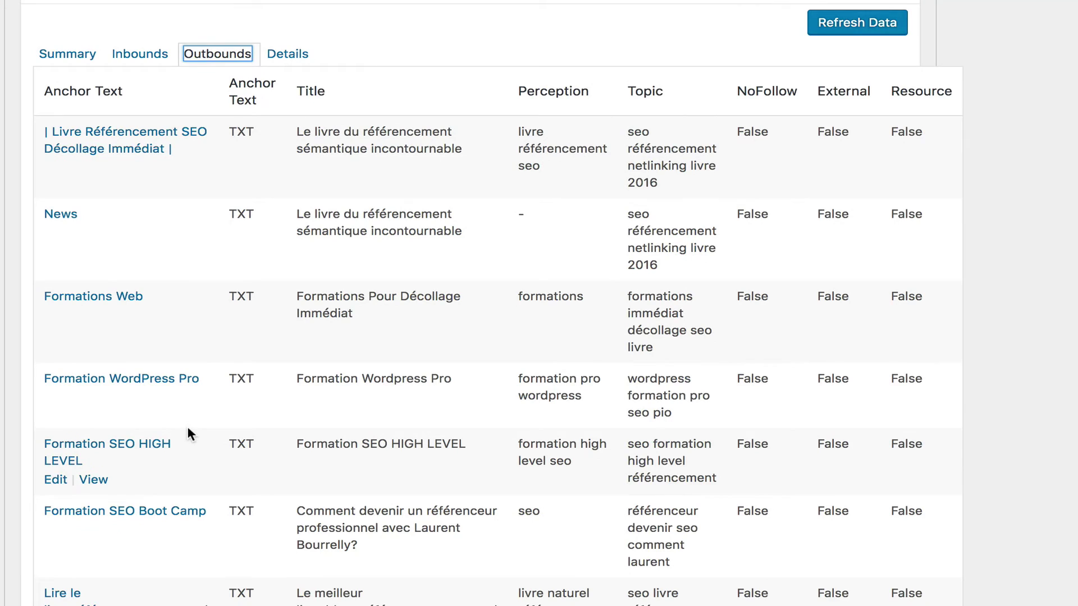
{"action": "scroll", "coordinate": [168, 133], "scroll_direction": "down", "scroll_amount": 10}
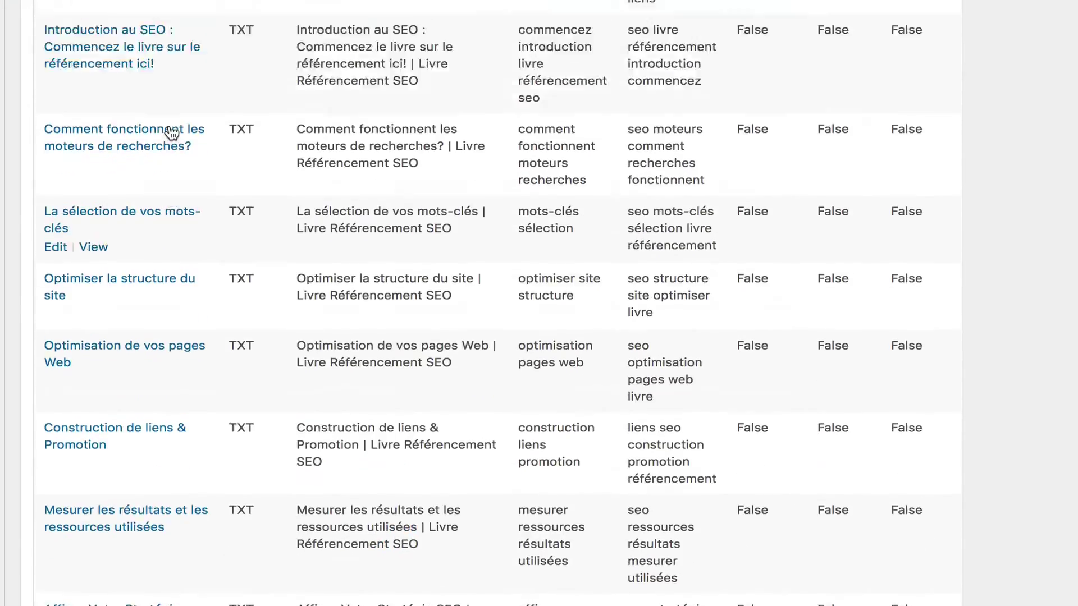
{"action": "scroll", "coordinate": [170, 134], "scroll_direction": "up", "scroll_amount": 15}
Return to the inbound links and compare the linking pages' titles, perceptions and topics
{"action": "left_click", "coordinate": [124, 460]}
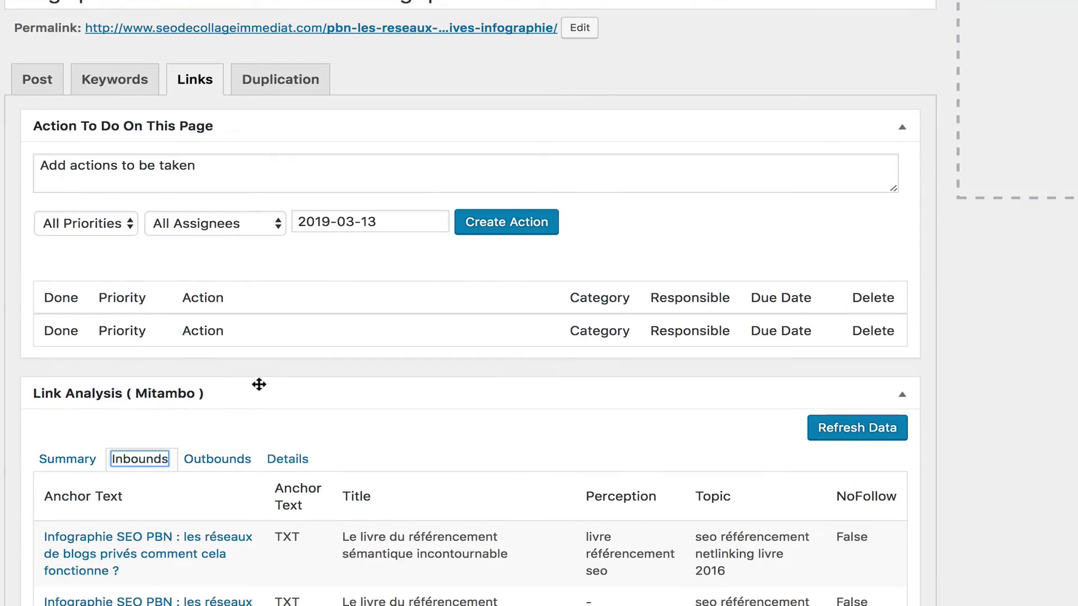
{"action": "scroll", "coordinate": [255, 385], "scroll_direction": "down", "scroll_amount": 7}
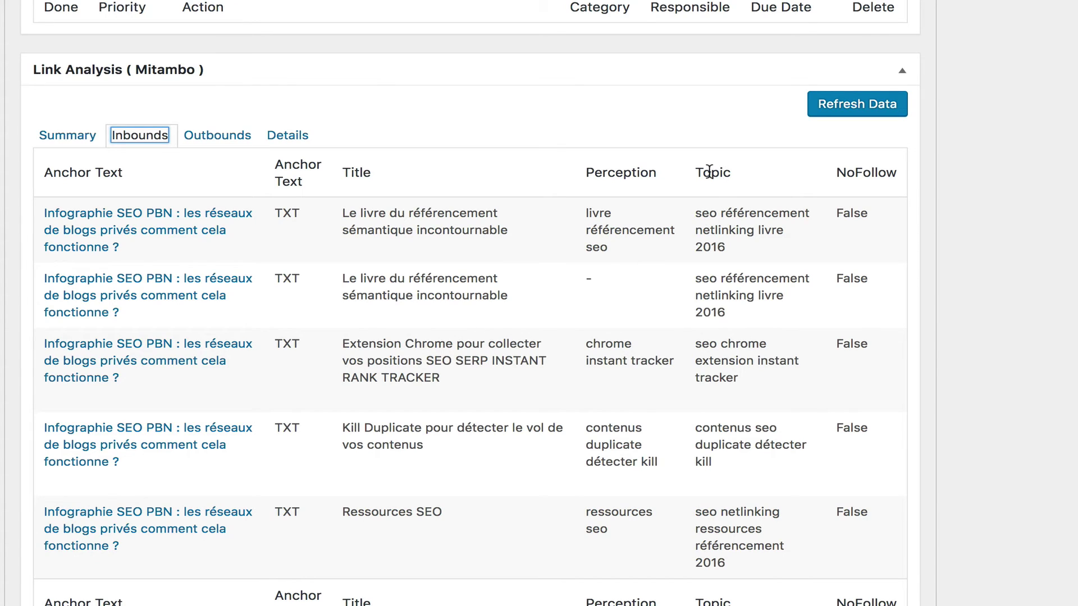
{"action": "mouse_move", "coordinate": [715, 411]}
{"action": "scroll", "coordinate": [539, 321], "scroll_direction": "up", "scroll_amount": 2}
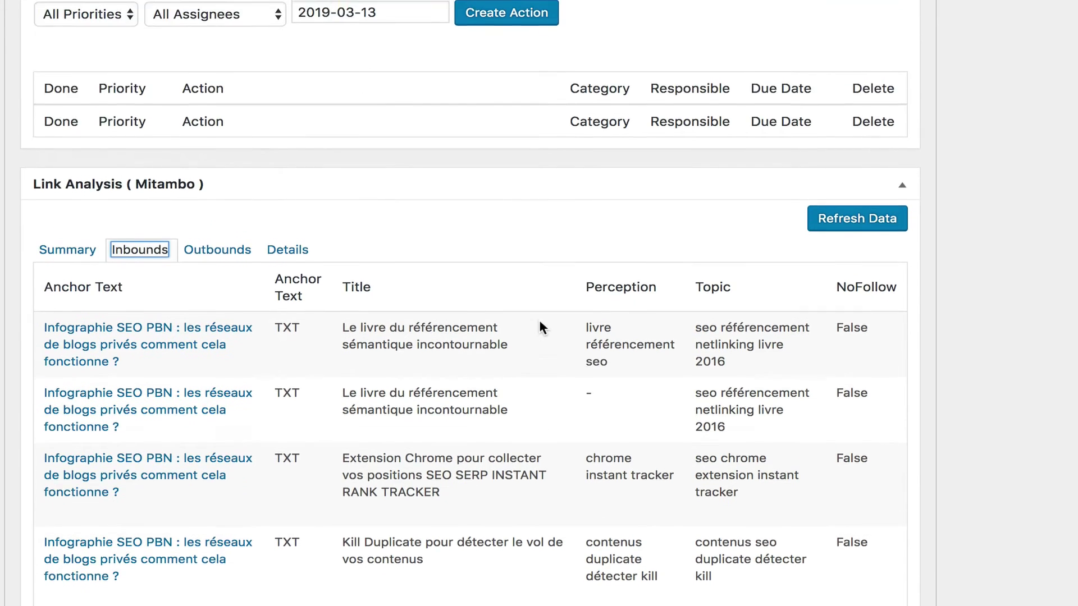
Reopen the article's keyword data and compare its perception, topic and inbound link reputation with the Google Search Console requests
{"action": "scroll", "coordinate": [540, 326], "scroll_direction": "up", "scroll_amount": 4}
{"action": "left_click", "coordinate": [135, 123]}
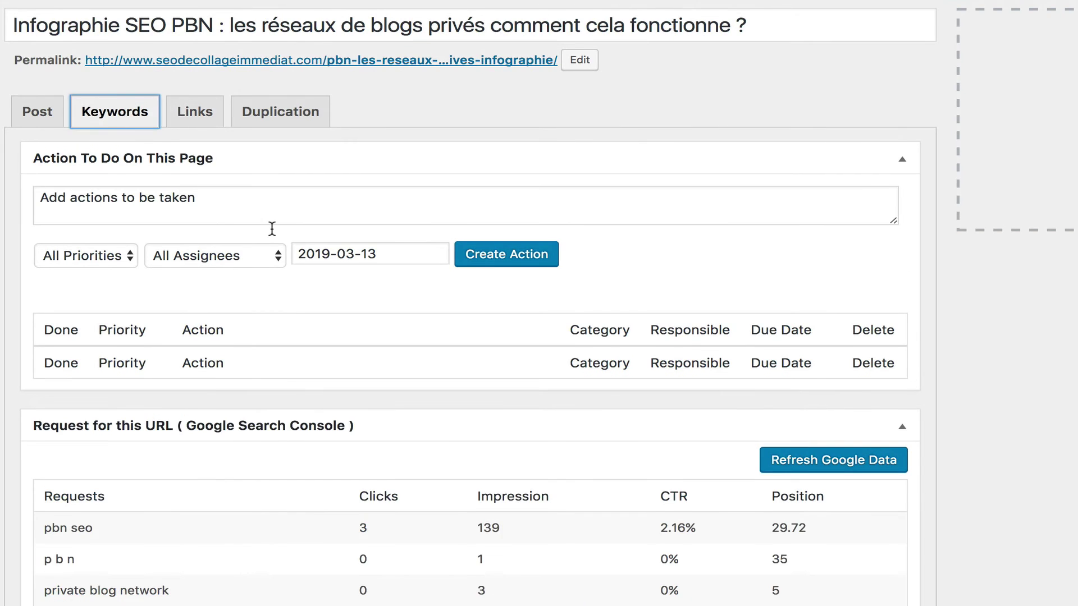
{"action": "scroll", "coordinate": [272, 232], "scroll_direction": "down", "scroll_amount": 8}
{"action": "scroll", "coordinate": [271, 229], "scroll_direction": "down", "scroll_amount": 6}
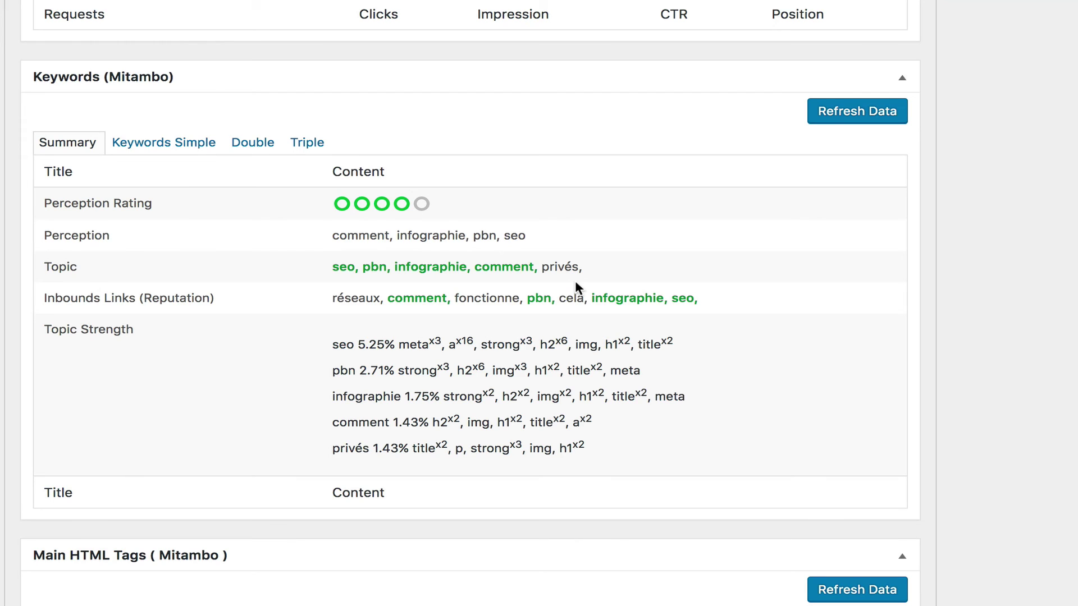
{"action": "scroll", "coordinate": [578, 285], "scroll_direction": "up", "scroll_amount": 10}
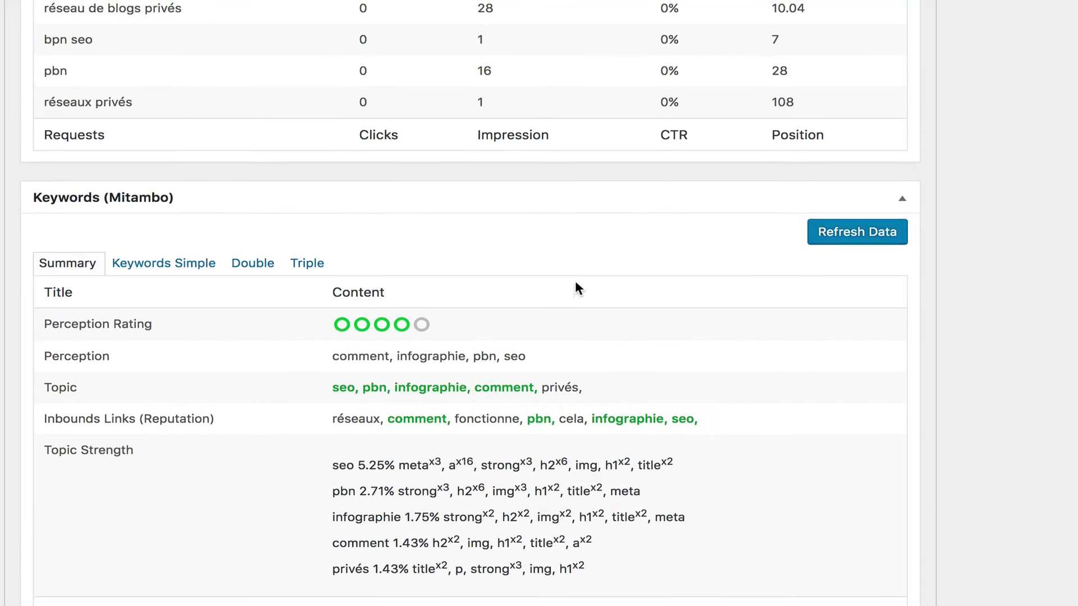
{"action": "scroll", "coordinate": [564, 287], "scroll_direction": "down", "scroll_amount": 5}
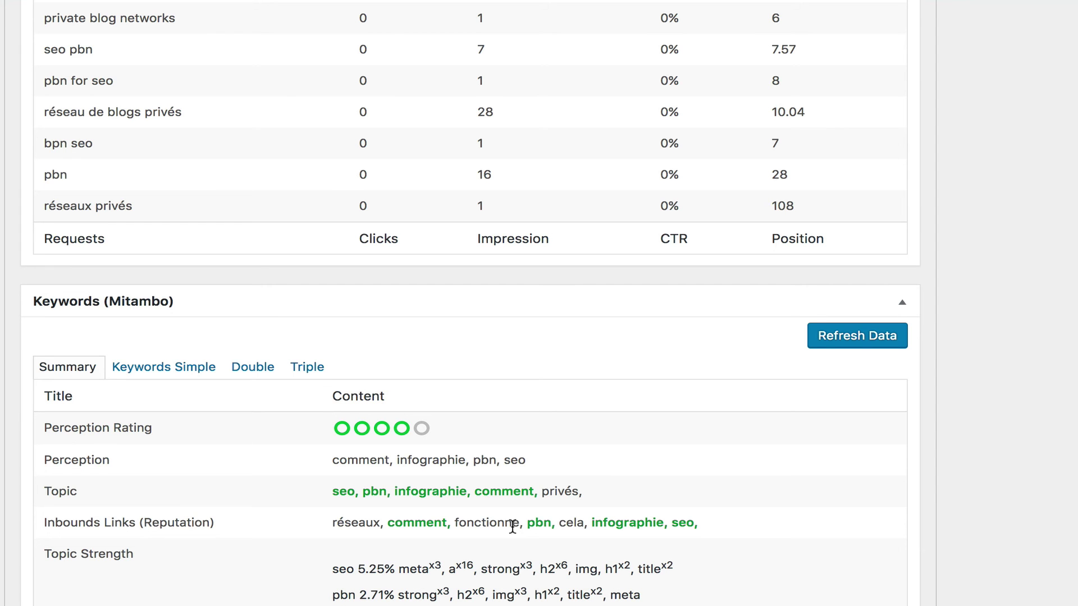
{"action": "scroll", "coordinate": [512, 526], "scroll_direction": "up", "scroll_amount": 4}
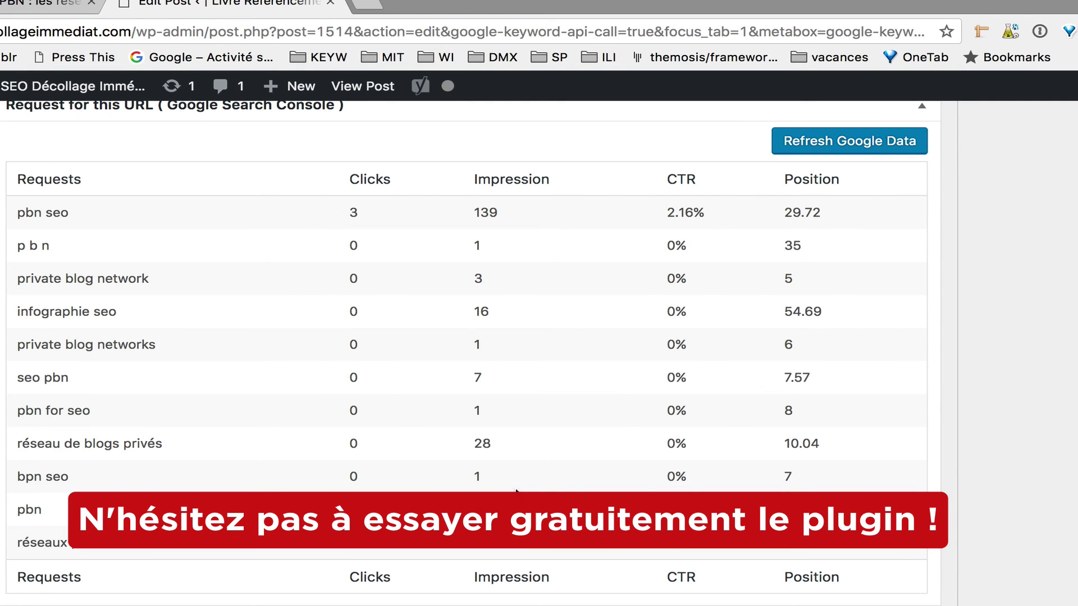
{"action": "scroll", "coordinate": [515, 489], "scroll_direction": "down", "scroll_amount": 7}
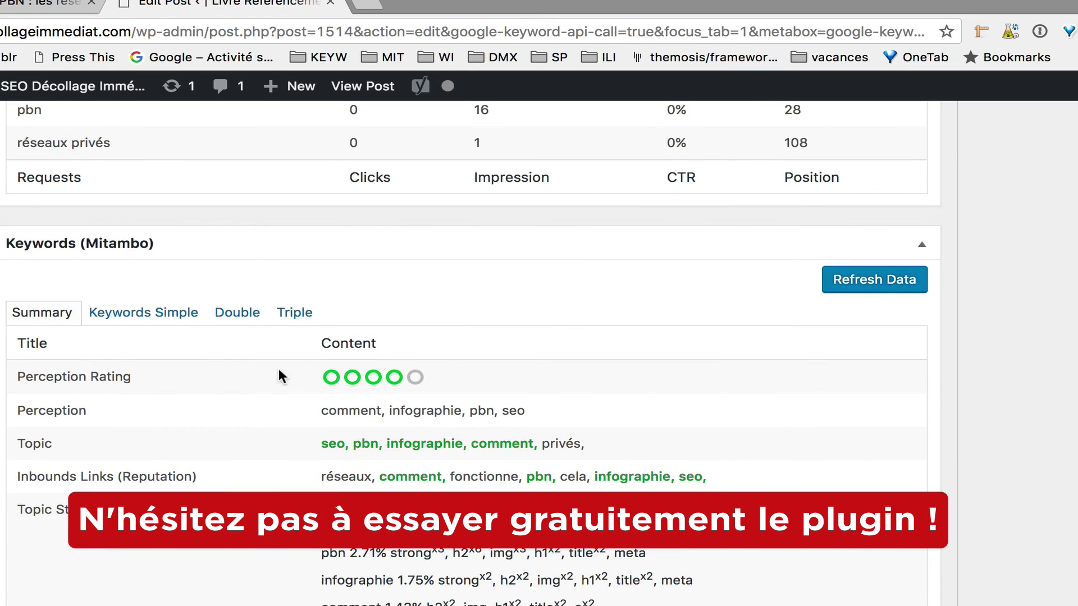
{"action": "scroll", "coordinate": [336, 447], "scroll_direction": "up", "scroll_amount": 2}
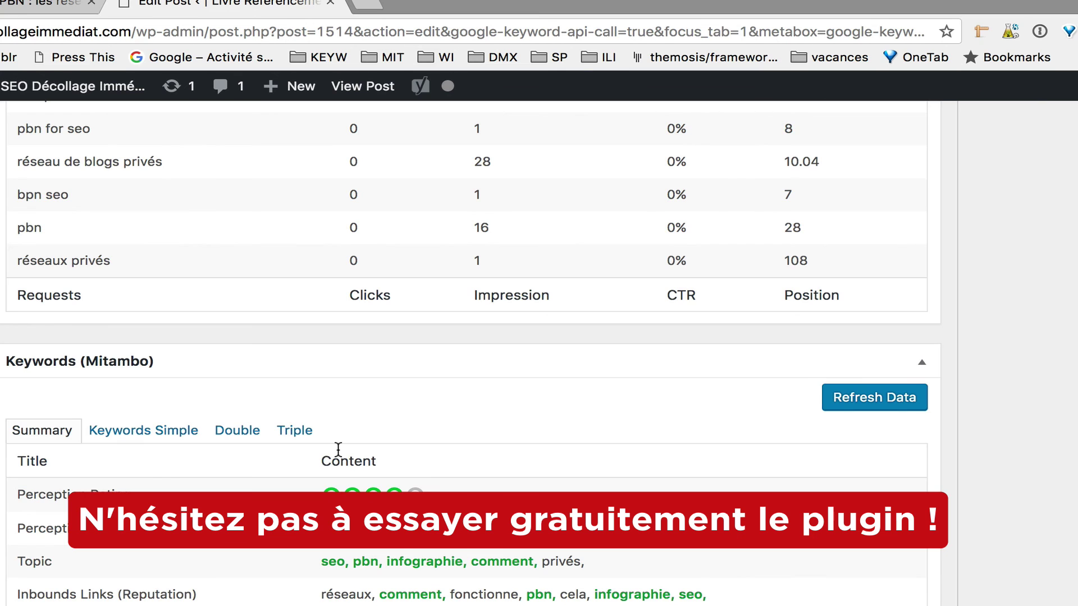
{"action": "scroll", "coordinate": [338, 449], "scroll_direction": "up", "scroll_amount": 6}
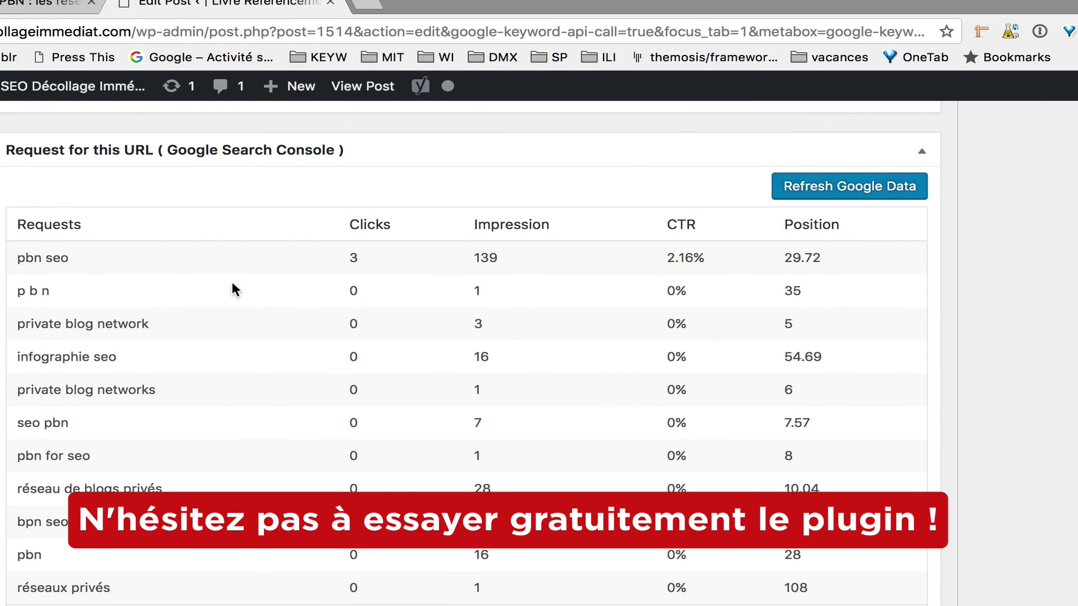
Inspect the priority and assignee choices for creating an action on this page, keeping All Priorities and All Assignees
{"action": "scroll", "coordinate": [324, 306], "scroll_direction": "up", "scroll_amount": 5}
{"action": "scroll", "coordinate": [324, 307], "scroll_direction": "up", "scroll_amount": 1}
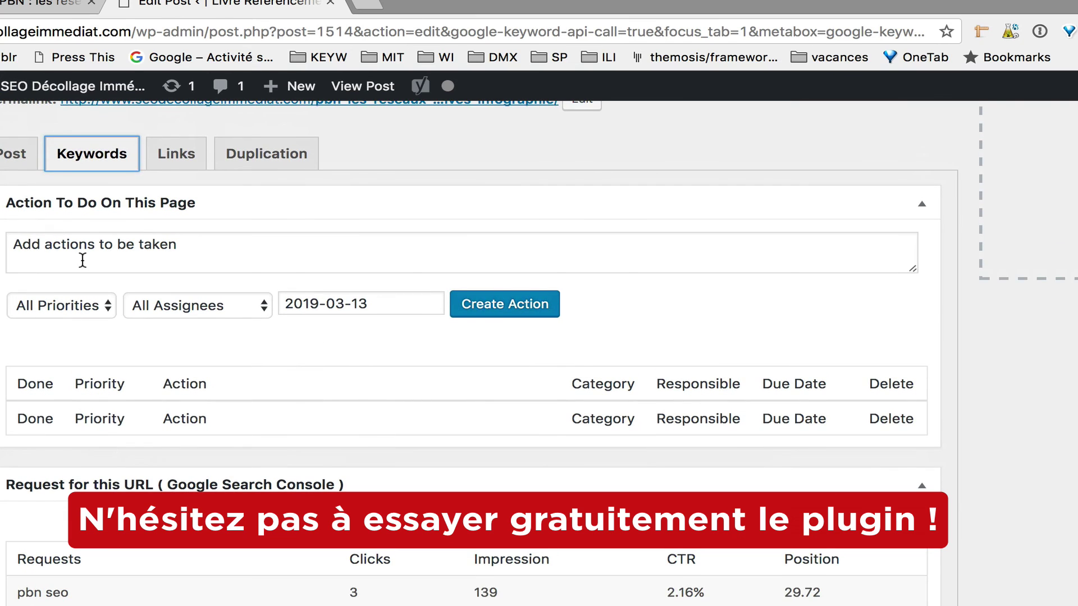
{"action": "double_click", "coordinate": [171, 247]}
{"action": "left_click", "coordinate": [79, 312]}
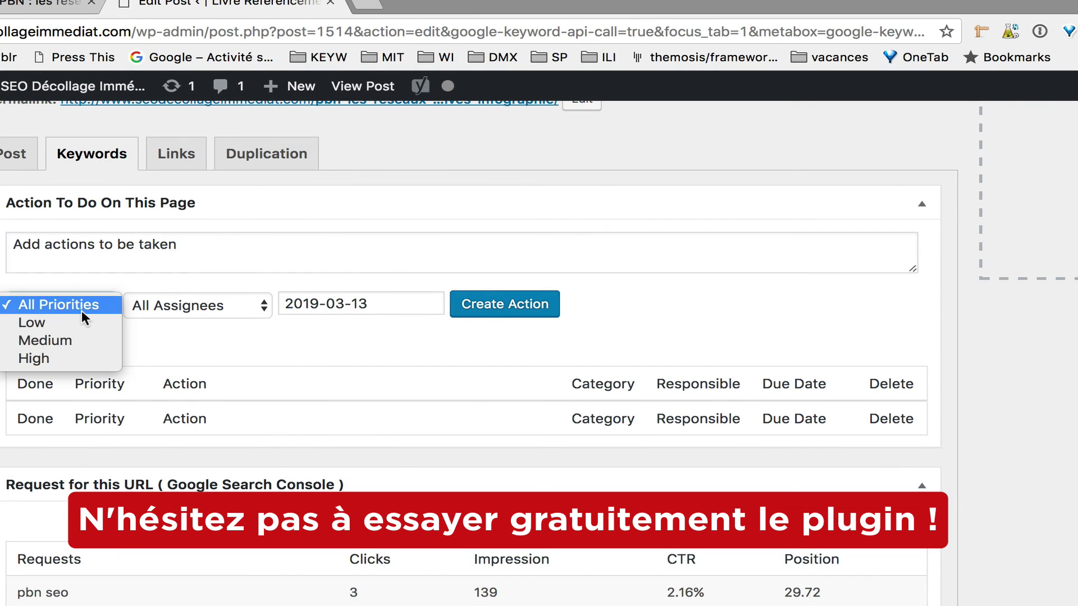
{"action": "left_click", "coordinate": [82, 311]}
{"action": "left_click", "coordinate": [159, 310]}
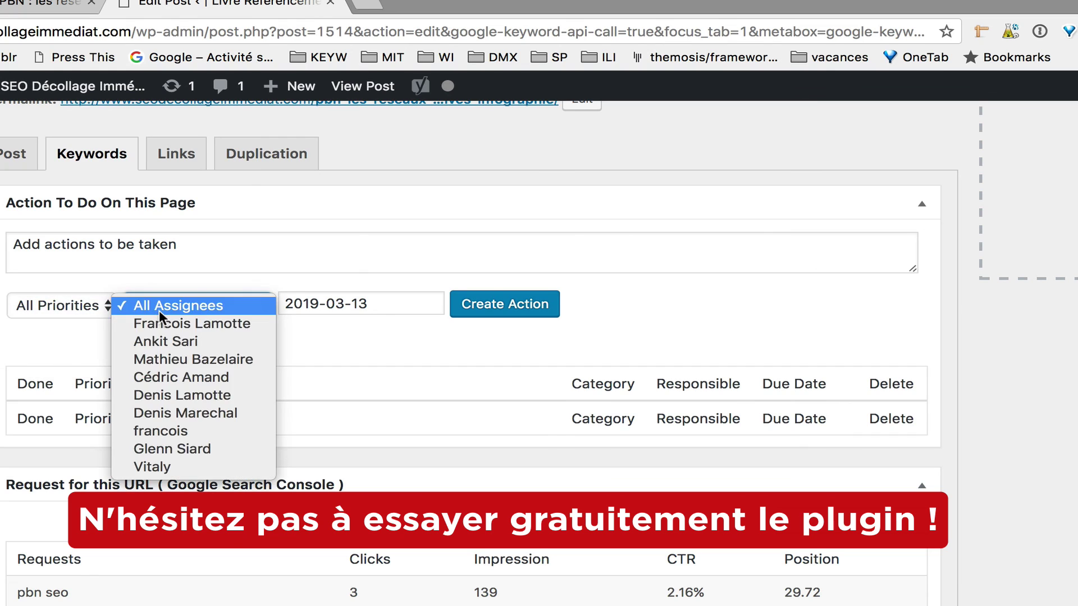
{"action": "left_click", "coordinate": [166, 258]}
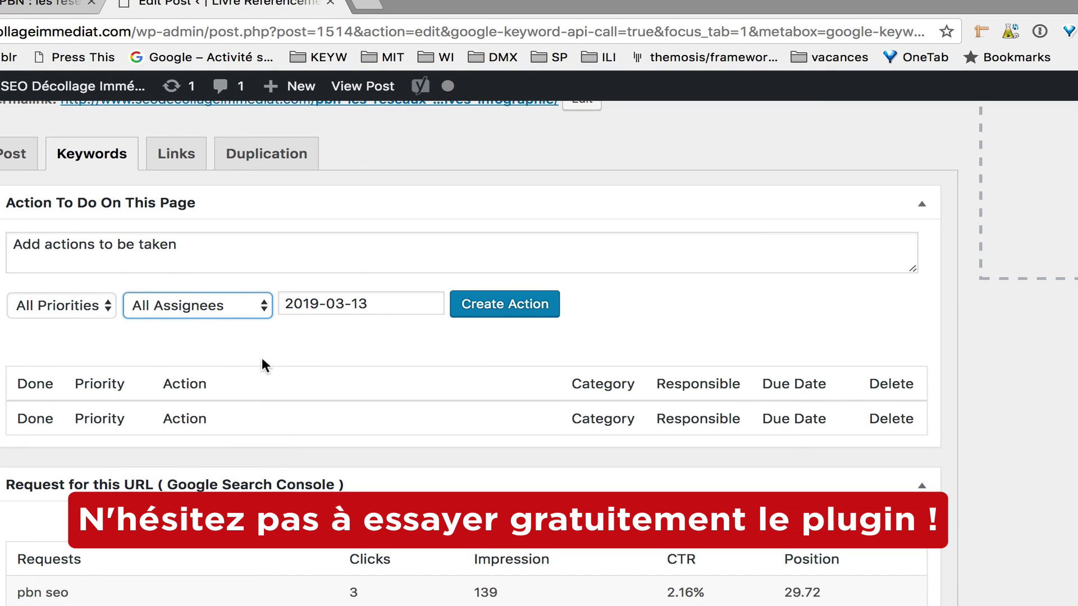
Review the Google Search Console requests for this URL once more and return to the action form
{"action": "scroll", "coordinate": [184, 472], "scroll_direction": "down", "scroll_amount": 3}
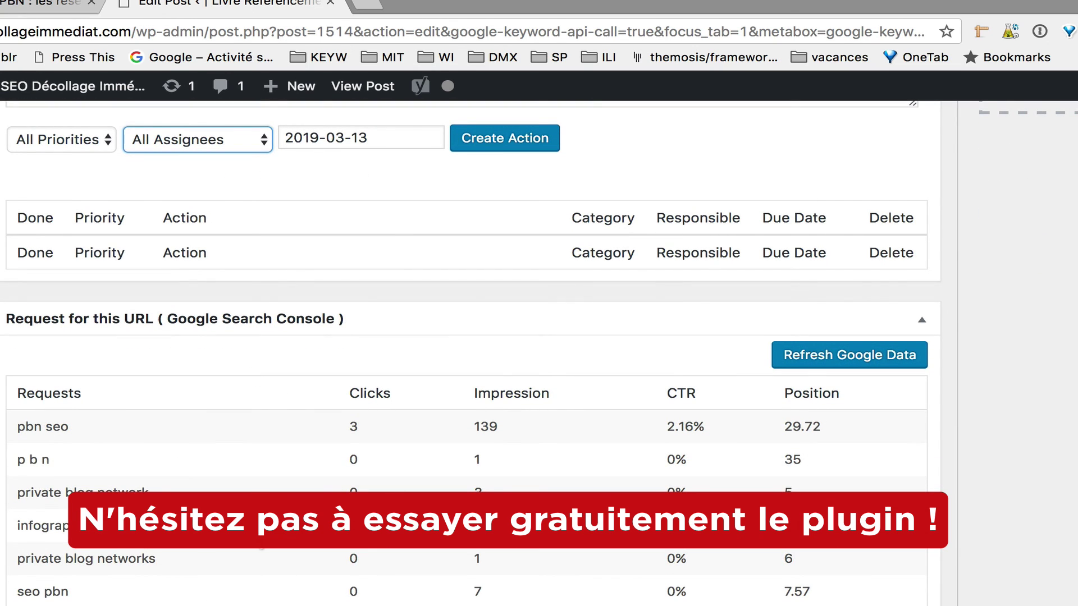
{"action": "scroll", "coordinate": [386, 601], "scroll_direction": "down", "scroll_amount": 6}
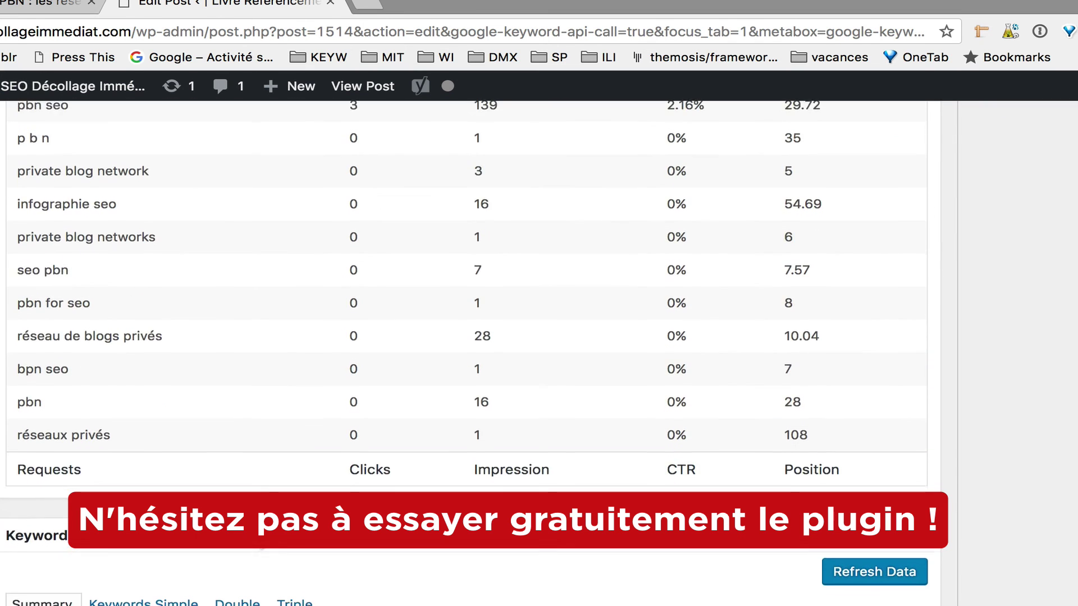
{"action": "scroll", "coordinate": [320, 552], "scroll_direction": "down", "scroll_amount": 1}
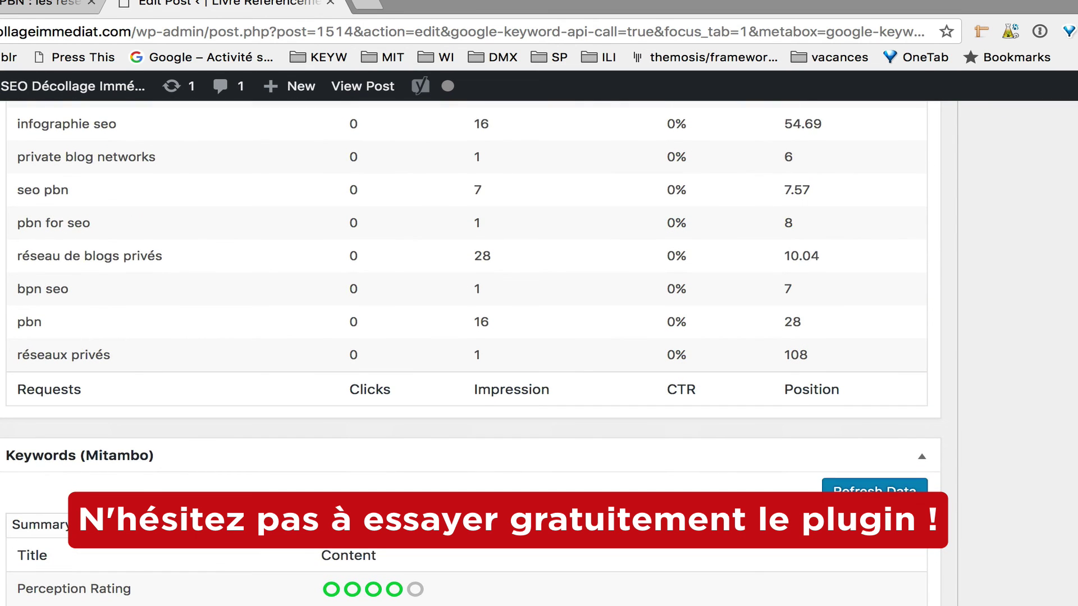
{"action": "scroll", "coordinate": [466, 337], "scroll_direction": "up", "scroll_amount": 8}
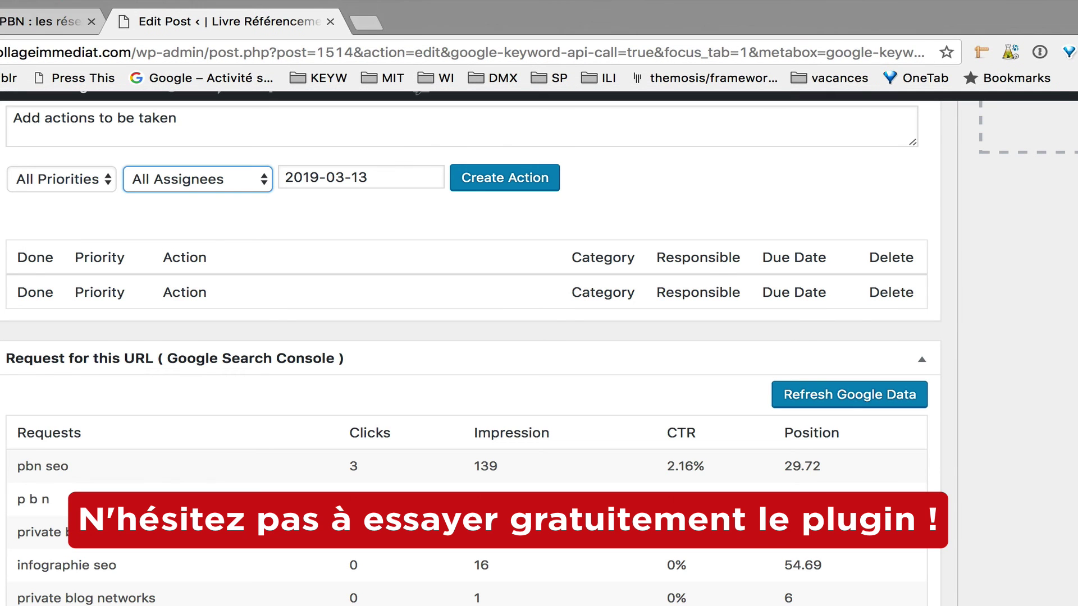
{"action": "left_click", "coordinate": [755, 6]}
{"action": "left_click", "coordinate": [756, 28]}
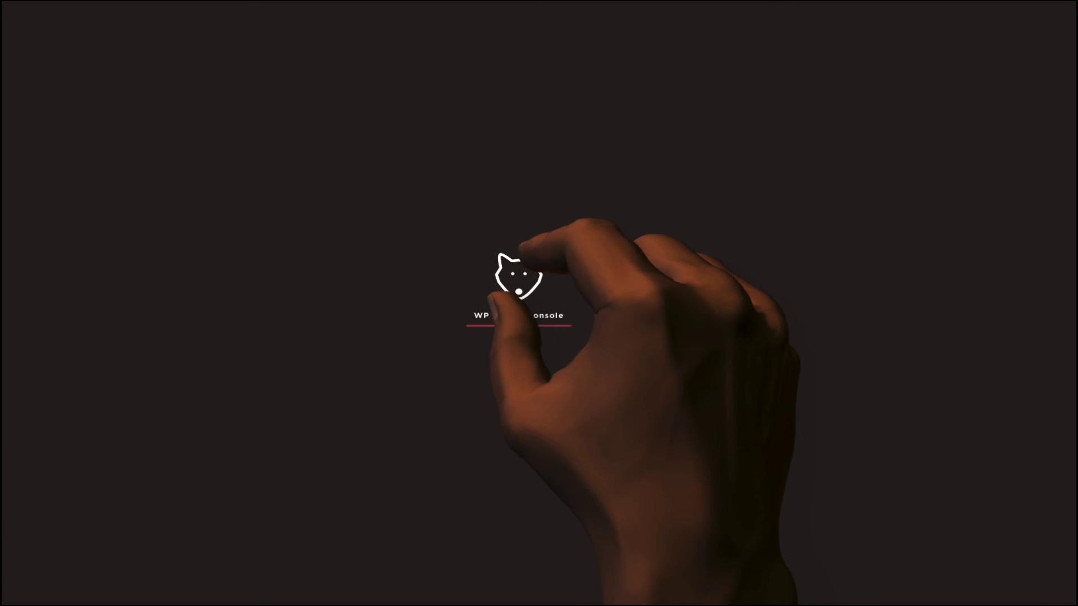